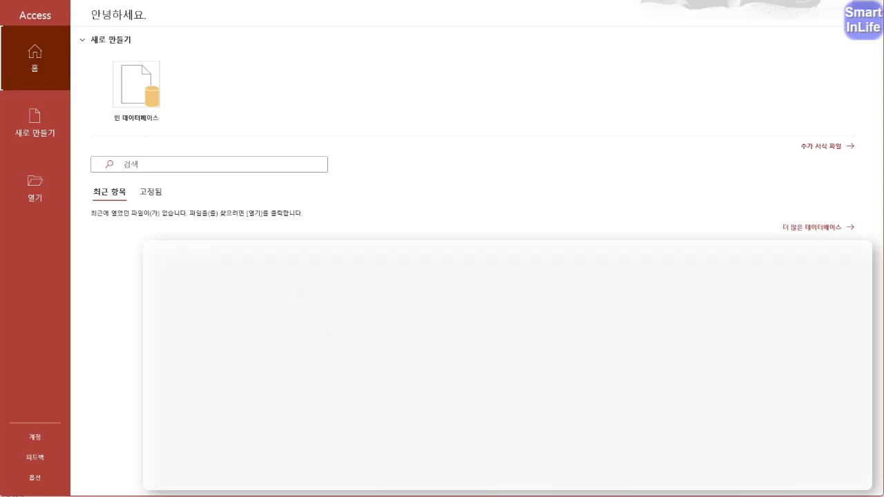
# - Begin creating a new blank database
pyautogui.hotkey('ctrl', '2')
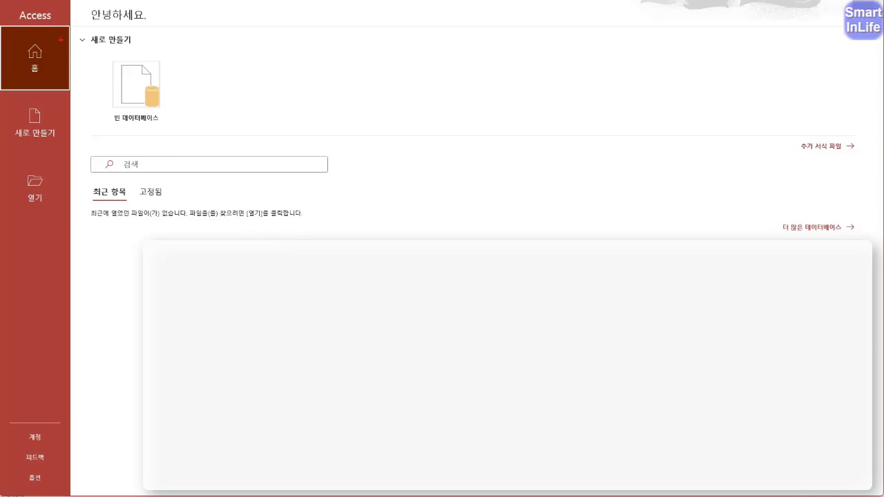
pyautogui.moveTo(40, 31); pyautogui.dragTo(15, 5)
pyautogui.moveTo(155, 130)
pyautogui.mouseDown()
pyautogui.moveTo(92, 78)
pyautogui.moveTo(159, 66)
pyautogui.moveTo(140, 137)
pyautogui.moveTo(113, 89)
pyautogui.moveTo(152, 98)
pyautogui.moveTo(63, 143)
pyautogui.mouseUp()
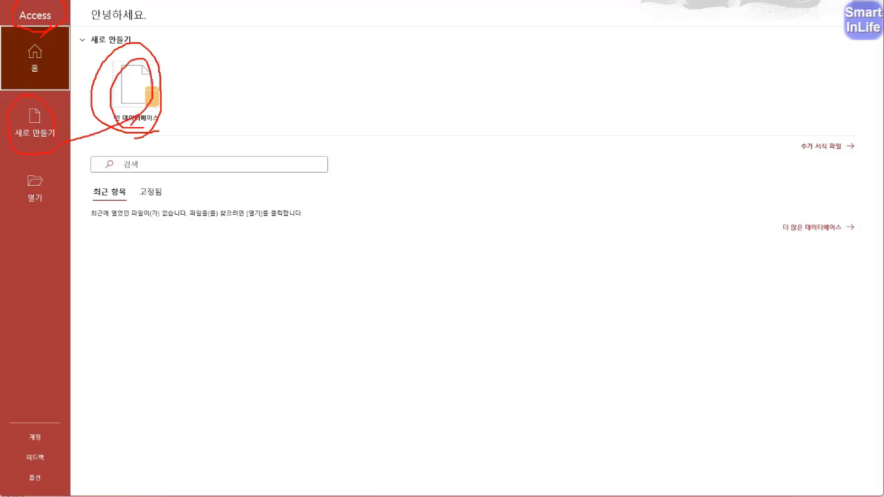
pyautogui.press('Escape')
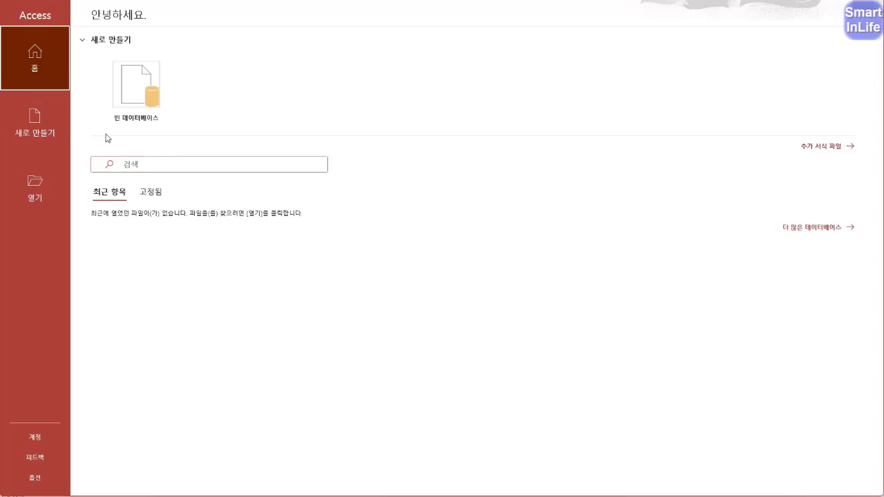
pyautogui.click(133, 105)
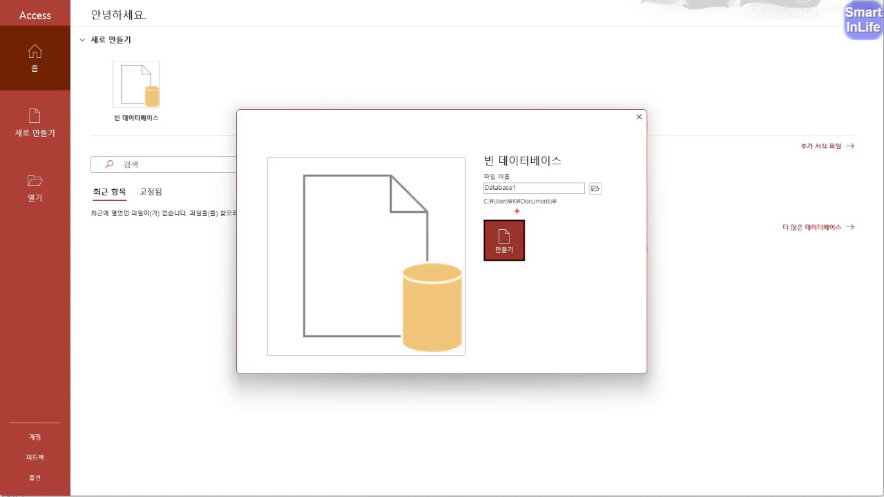
pyautogui.moveTo(517, 211)
pyautogui.mouseDown()
pyautogui.moveTo(557, 204)
pyautogui.moveTo(536, 195)
pyautogui.moveTo(515, 206)
pyautogui.mouseUp()
pyautogui.moveTo(591, 200)
pyautogui.mouseDown()
pyautogui.moveTo(603, 177)
pyautogui.moveTo(611, 205)
pyautogui.mouseUp()
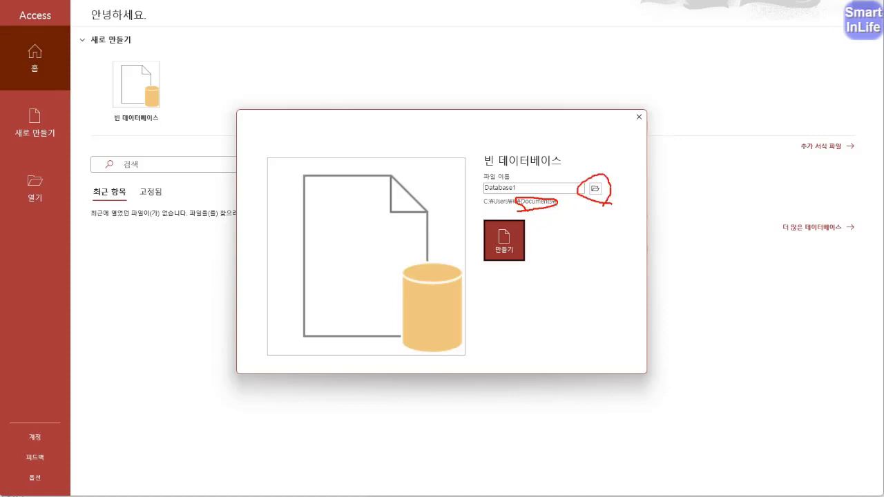
# - Save the database in the ITQ folder, named with the examinee's number and name
pyautogui.click(594, 189)
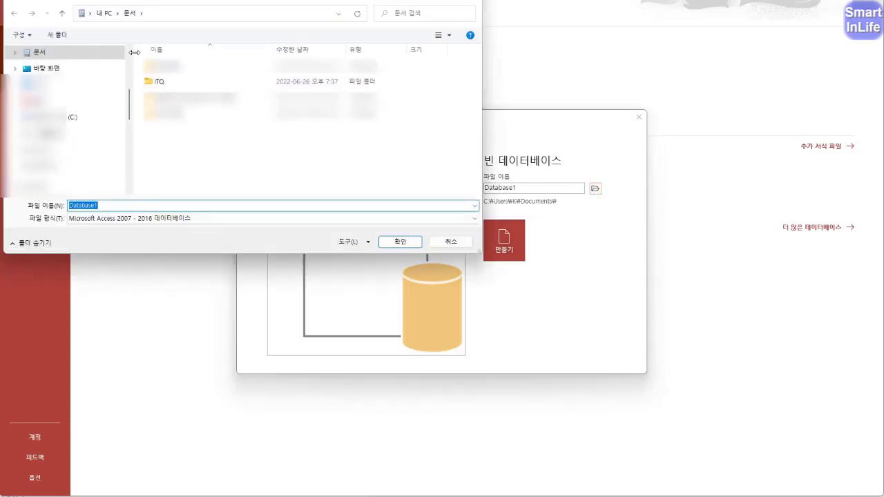
pyautogui.doubleClick(156, 84)
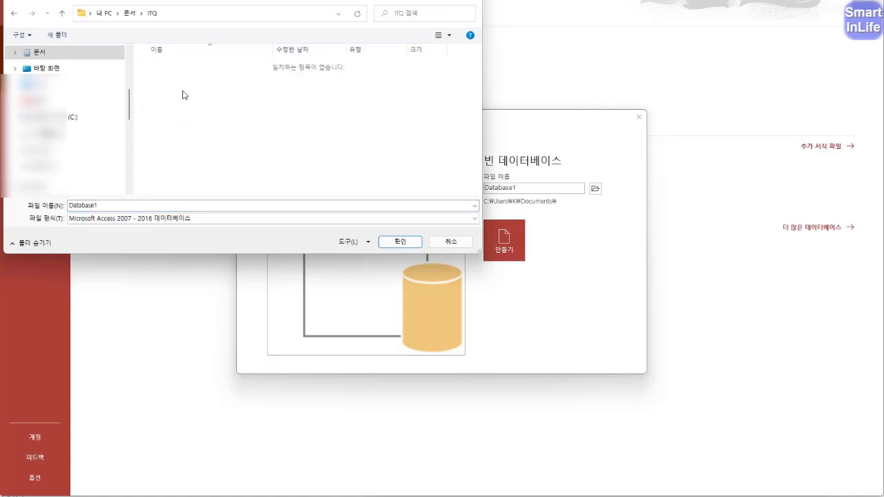
pyautogui.doubleClick(110, 206)
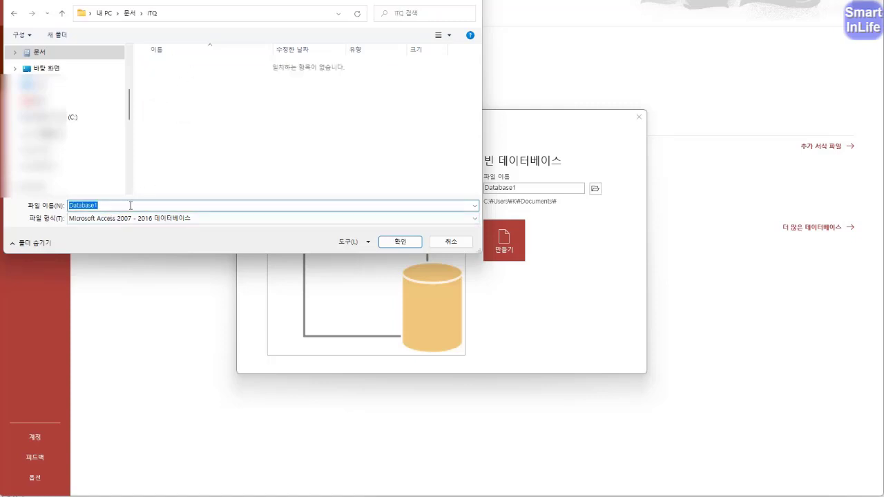
pyautogui.write('12345678-홍길동')
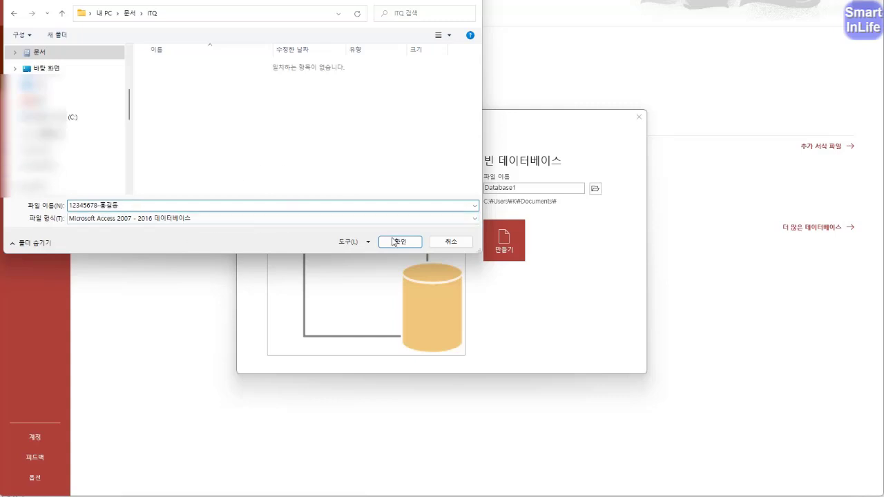
pyautogui.click(395, 245)
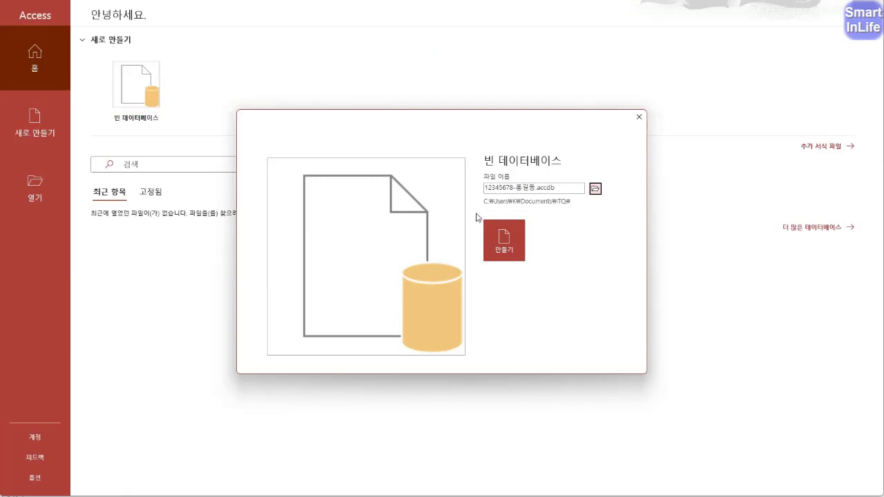
# - Create the blank database
pyautogui.hotkey('ctrl', '2')
pyautogui.moveTo(563, 212)
pyautogui.mouseDown()
pyautogui.moveTo(533, 203)
pyautogui.moveTo(574, 201)
pyautogui.moveTo(551, 213)
pyautogui.moveTo(477, 173)
pyautogui.moveTo(533, 201)
pyautogui.mouseUp()
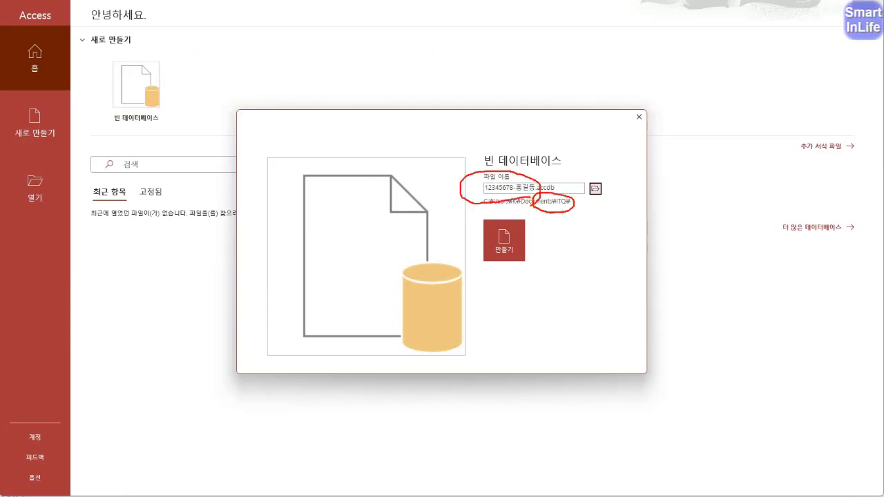
pyautogui.press('Escape')
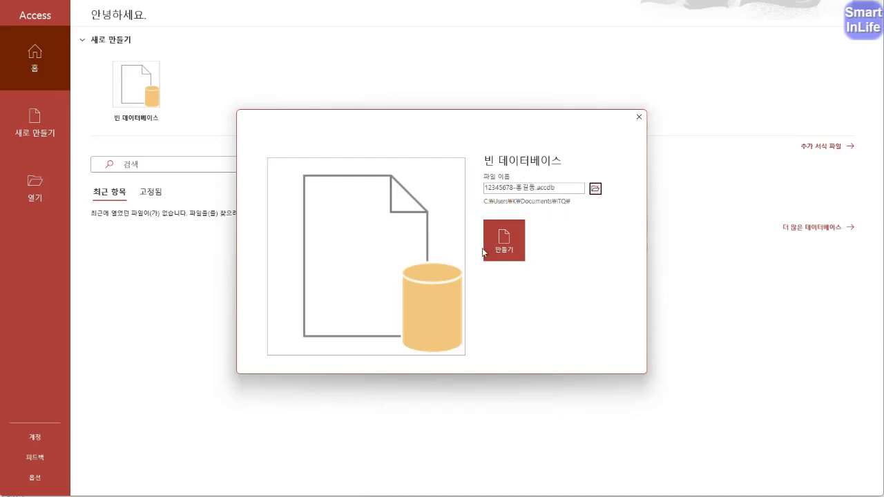
pyautogui.click(509, 248)
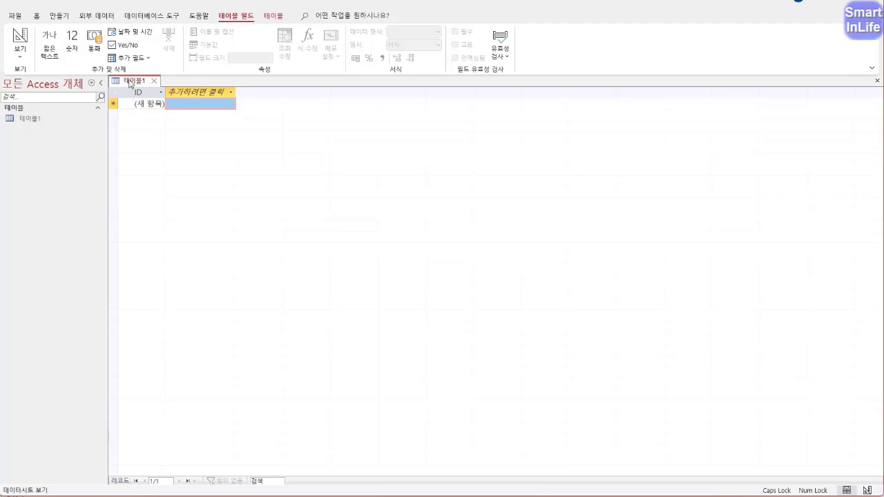
# - Switch 테이블1 to Design view, saving it under the name 예약자정보
pyautogui.rightClick(132, 86)
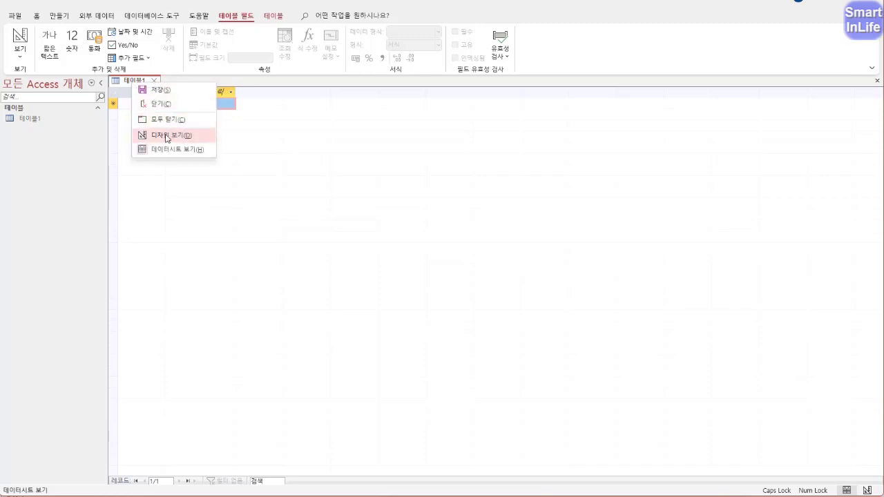
pyautogui.click(158, 135)
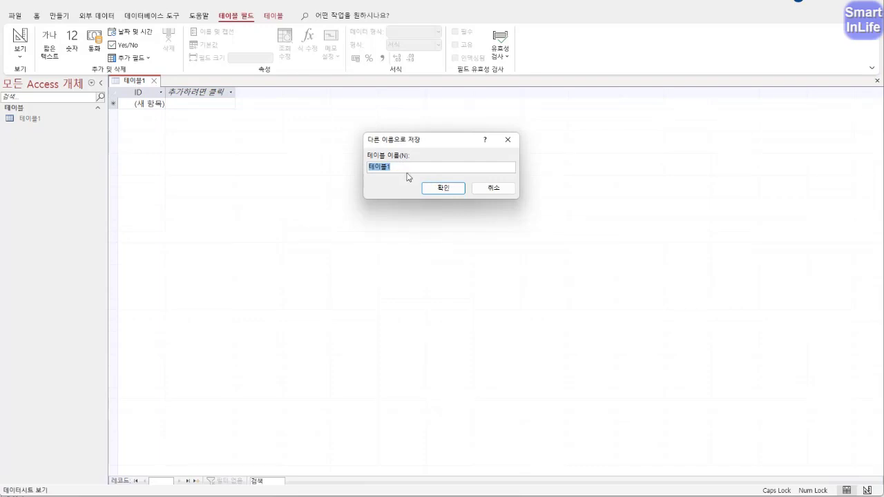
pyautogui.write('ㅇ')
pyautogui.write('예약자정')
pyautogui.write('보')
pyautogui.click(431, 187)
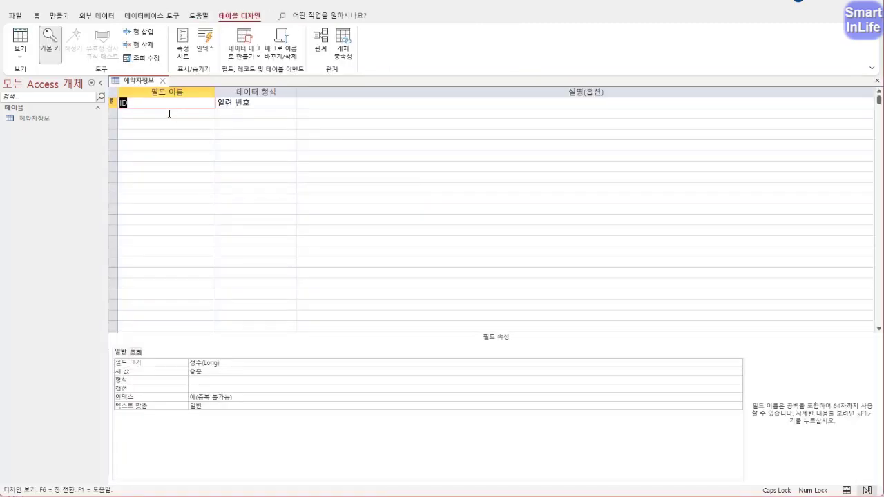
# - Open the 예약자정보 table in Design view
pyautogui.click(45, 120)
pyautogui.rightClick(46, 122)
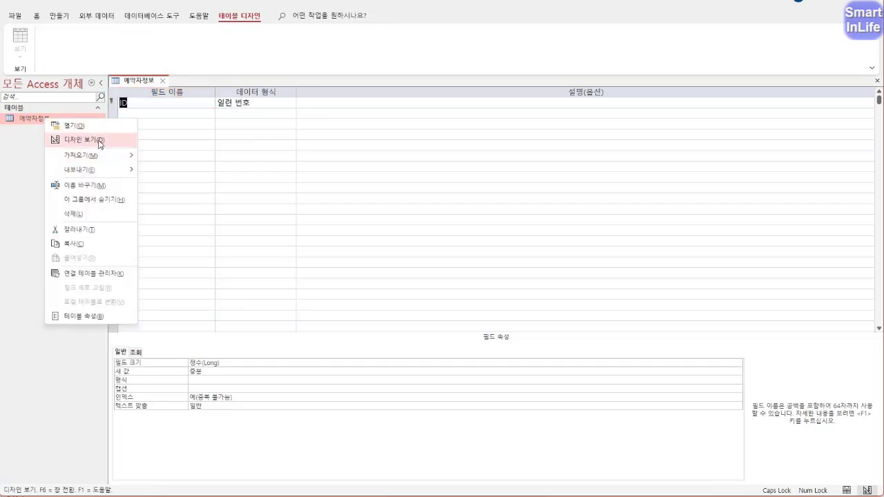
pyautogui.click(138, 117)
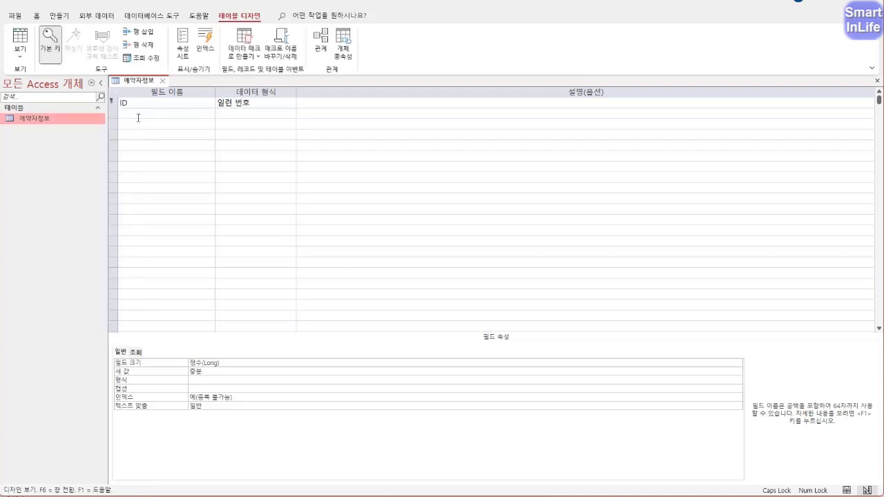
pyautogui.click(29, 57)
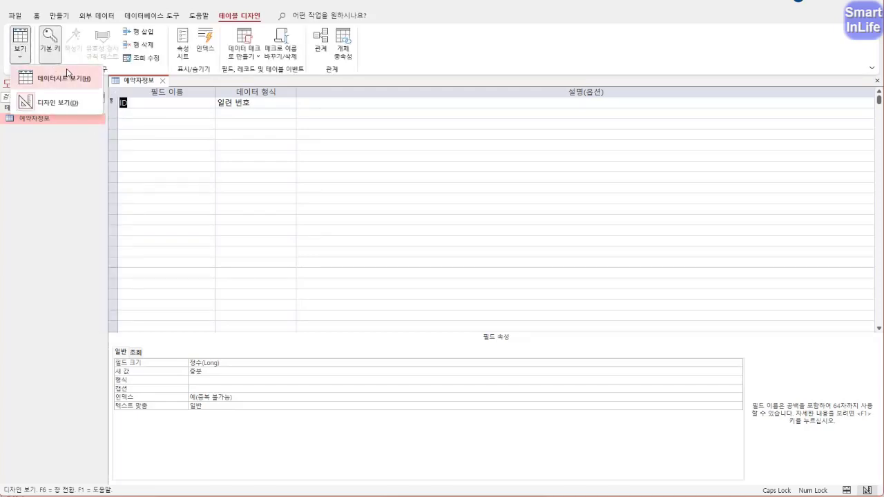
pyautogui.click(77, 104)
# - Remove the primary key from the ID field and rename it 예약번호
pyautogui.click(155, 105)
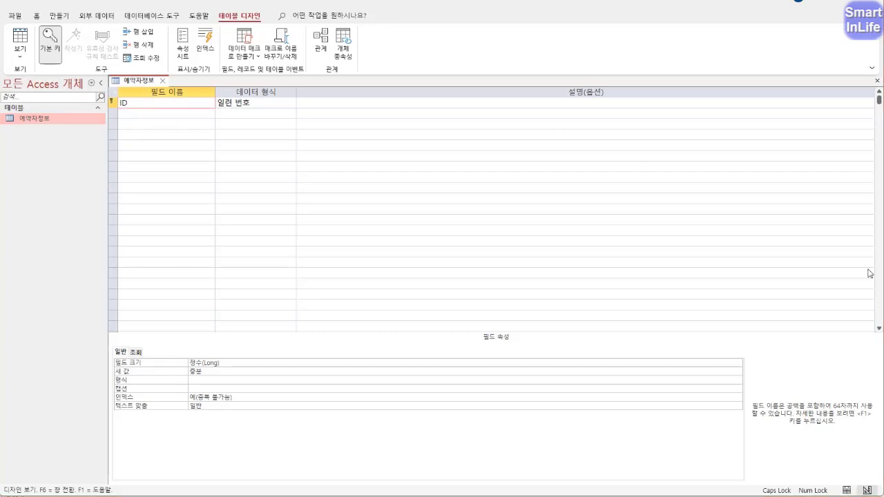
pyautogui.click(163, 103)
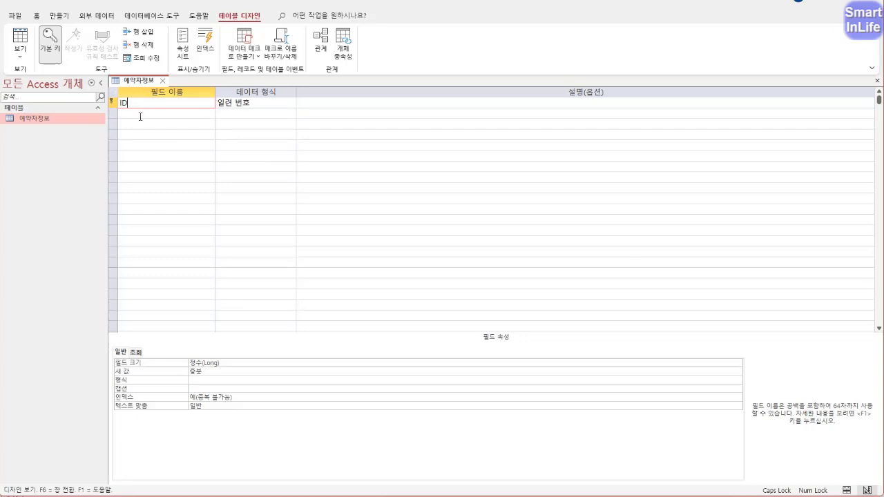
pyautogui.moveTo(129, 115)
pyautogui.mouseDown()
pyautogui.moveTo(101, 98)
pyautogui.moveTo(120, 109)
pyautogui.mouseUp()
pyautogui.moveTo(76, 63)
pyautogui.mouseDown()
pyautogui.moveTo(73, 45)
pyautogui.moveTo(67, 62)
pyautogui.mouseUp()
pyautogui.press('Escape')
pyautogui.click(49, 43)
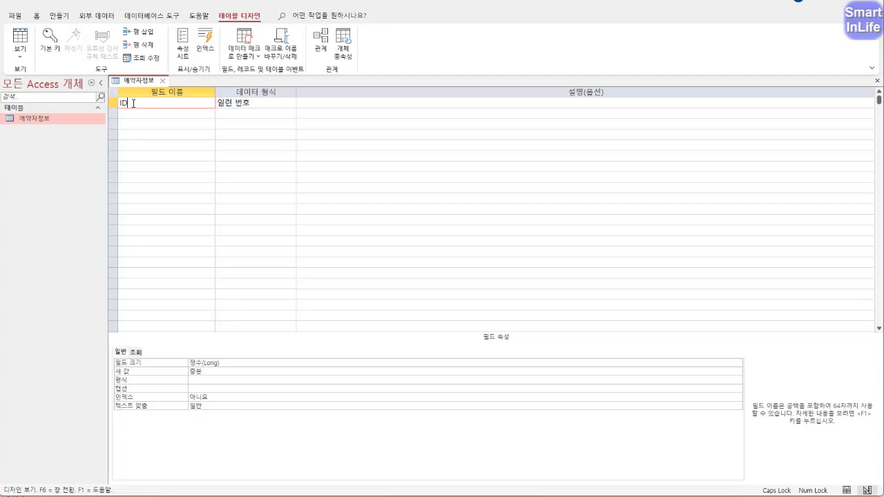
pyautogui.moveTo(134, 103); pyautogui.dragTo(110, 100)
pyautogui.write('ㅇ')
pyautogui.write('약번호')
# - Make 예약번호 a short text field with field size 5
pyautogui.click(257, 104)
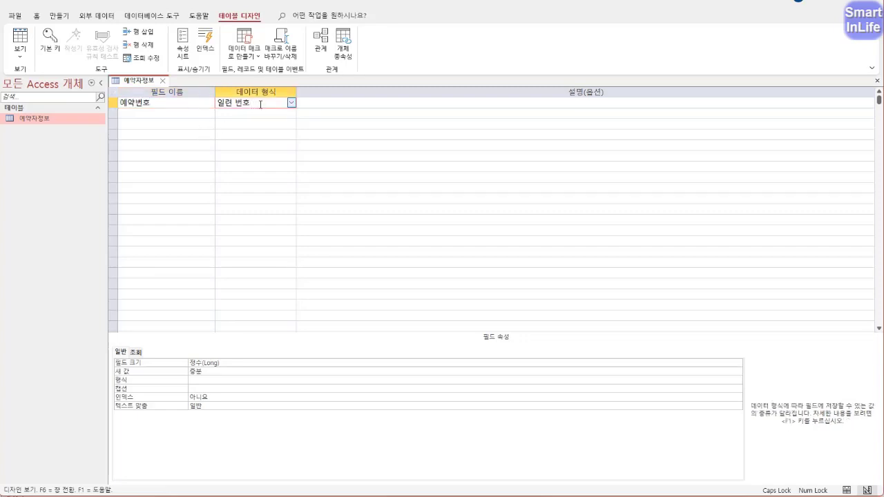
pyautogui.click(292, 102)
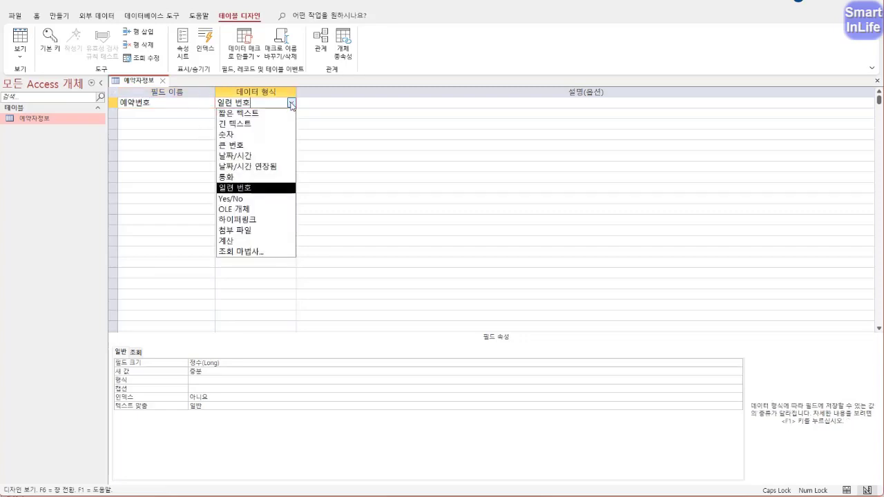
pyautogui.click(285, 114)
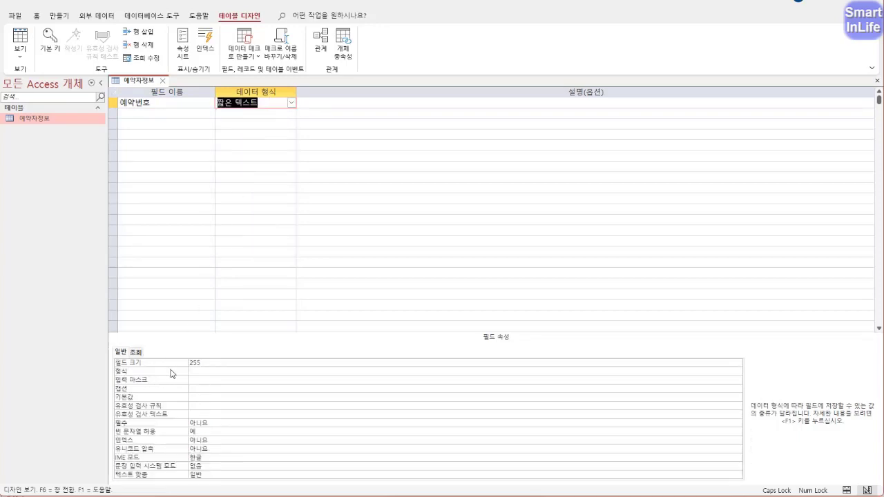
pyautogui.moveTo(205, 363); pyautogui.dragTo(164, 365)
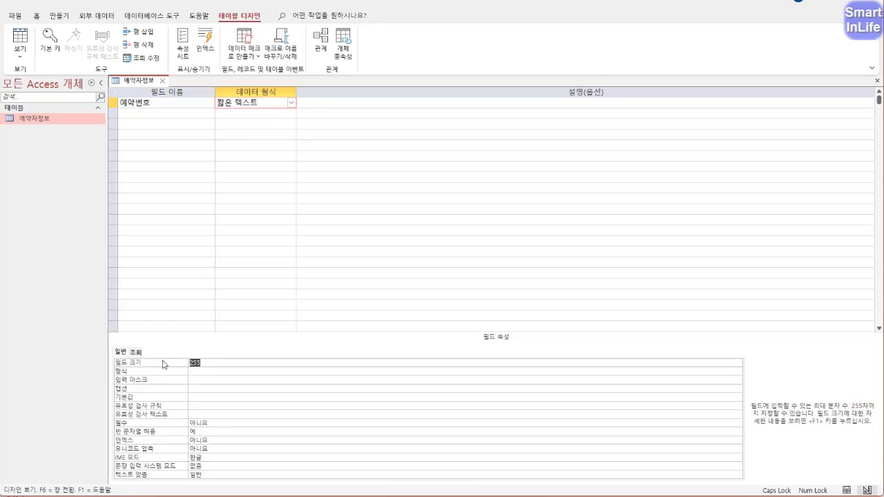
pyautogui.write('5')
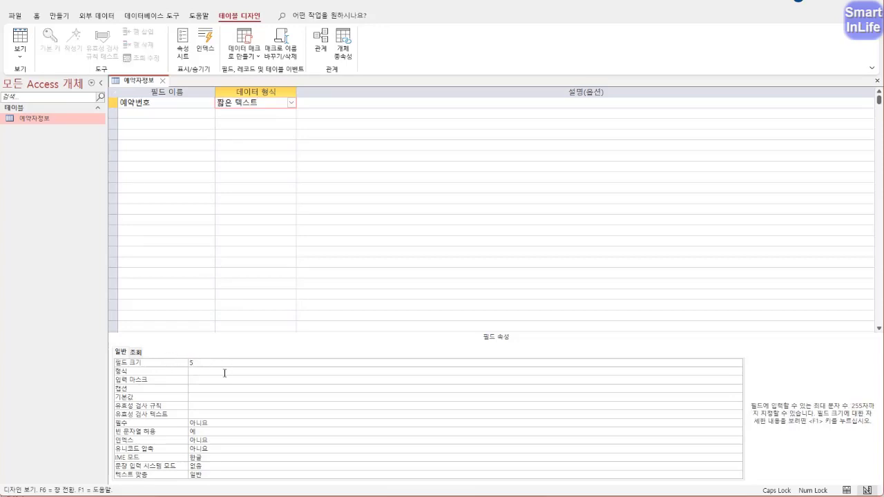
# - Add a second field 예약자명 with field size 10
pyautogui.click(156, 115)
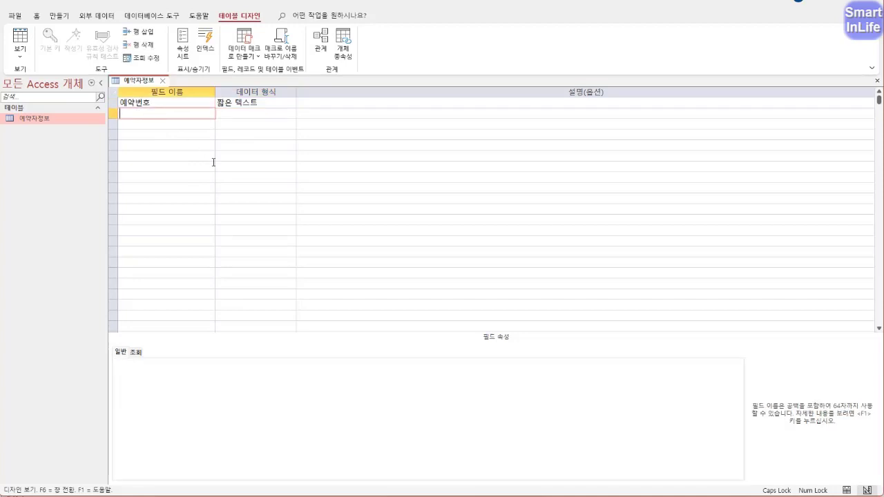
pyautogui.write('예약자며')
pyautogui.click(269, 115)
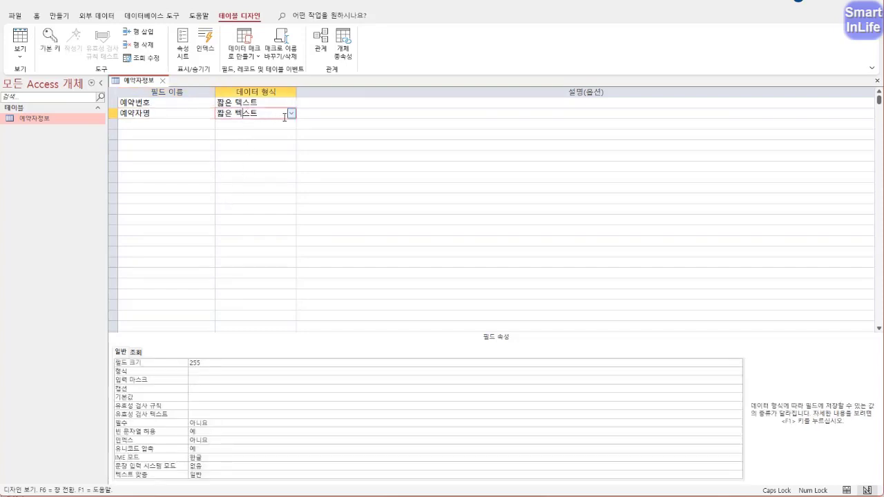
pyautogui.press('F6')
pyautogui.write('10')
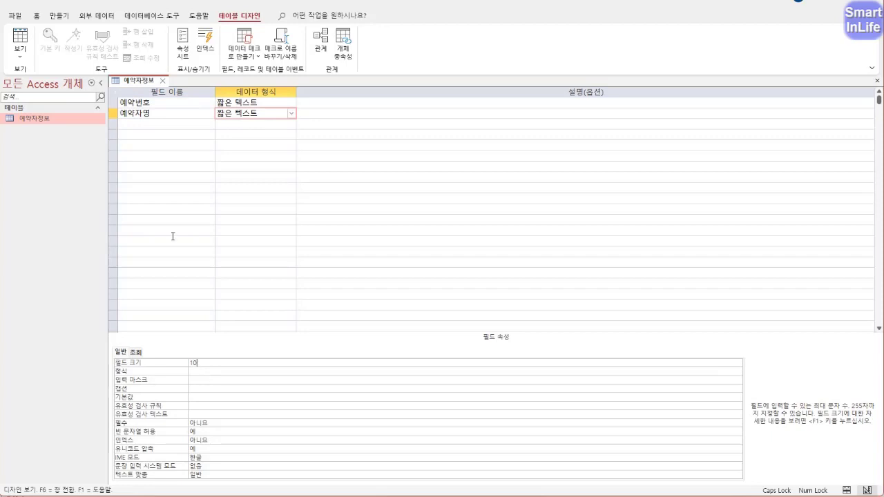
# - Add a 연락처 field with field size 11 and name the fourth field 예약방식
pyautogui.click(157, 124)
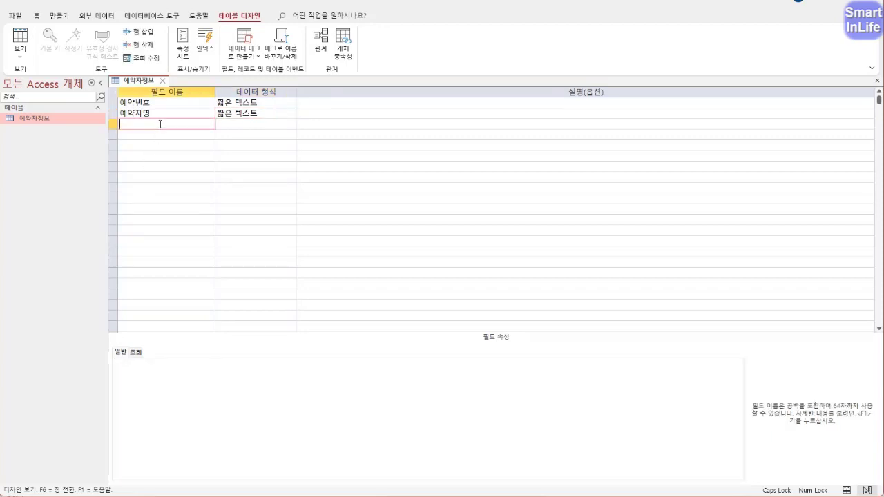
pyautogui.write('연락처')
pyautogui.press('Return')
pyautogui.click(207, 363)
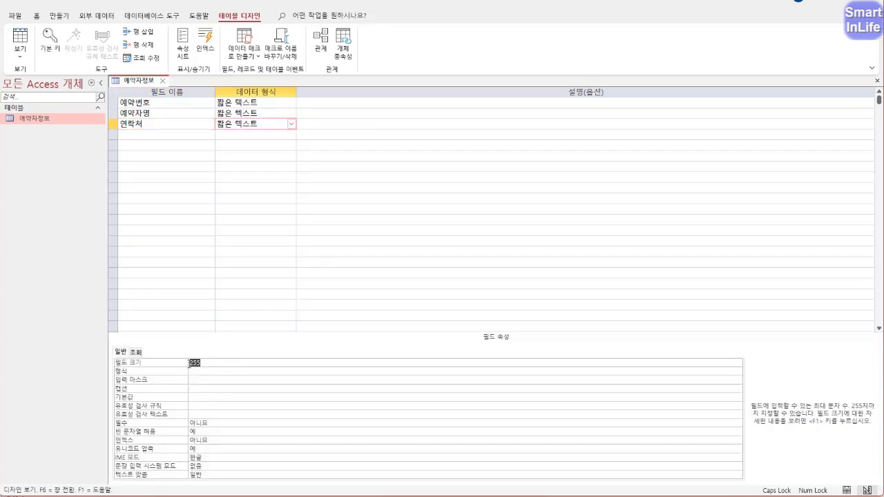
pyautogui.write('11')
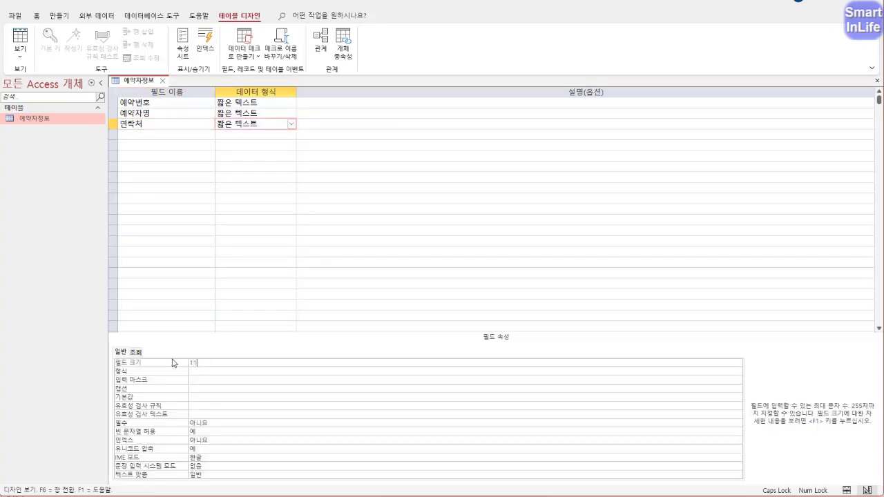
pyautogui.click(159, 136)
pyautogui.write('ㅇ약방ㅅ')
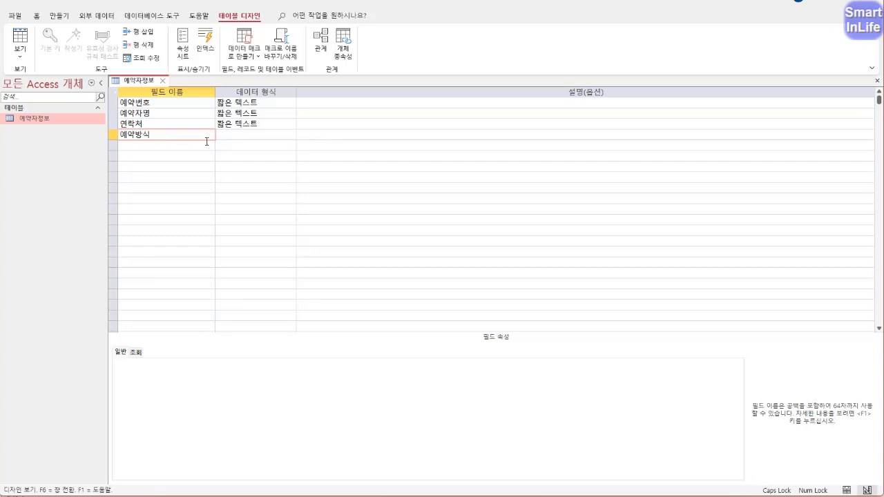
# - Keep 예약방식 as short text with a field size of 2
pyautogui.click(230, 136)
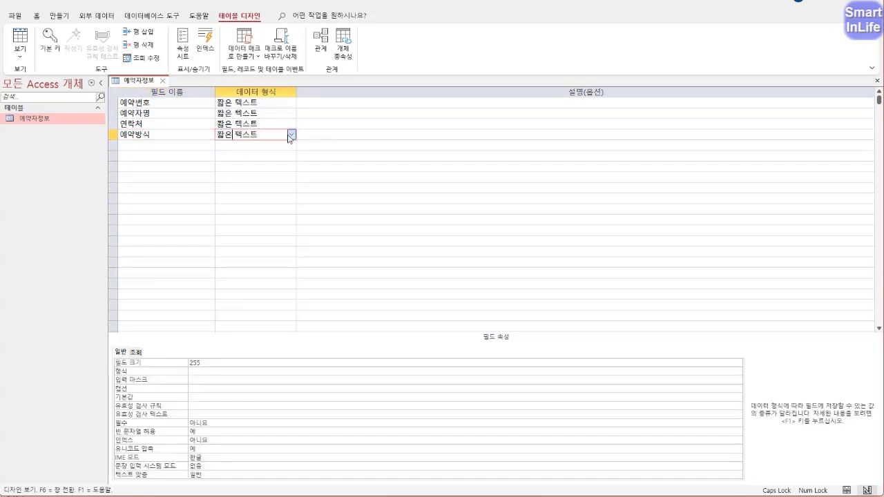
pyautogui.click(290, 136)
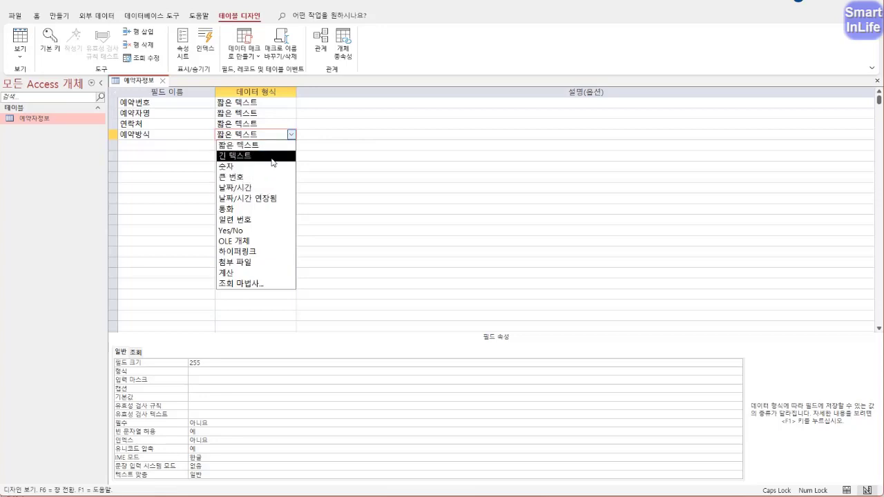
pyautogui.click(269, 147)
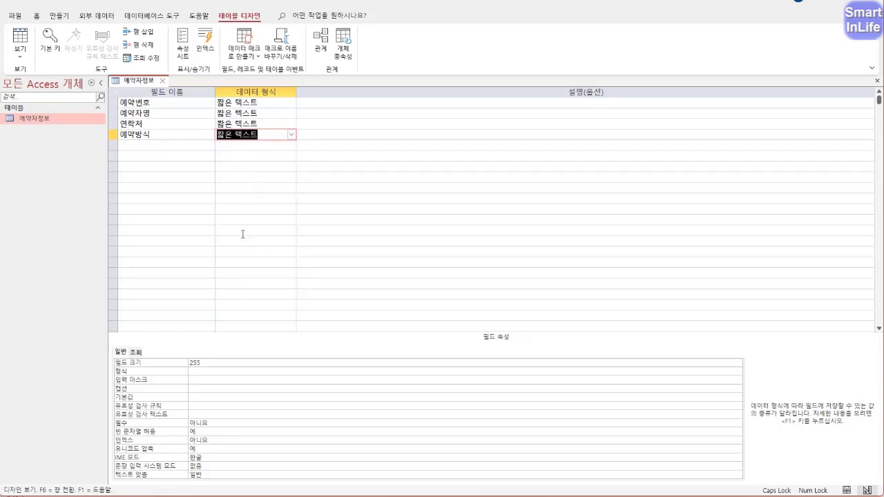
pyautogui.click(206, 370)
pyautogui.doubleClick(207, 370)
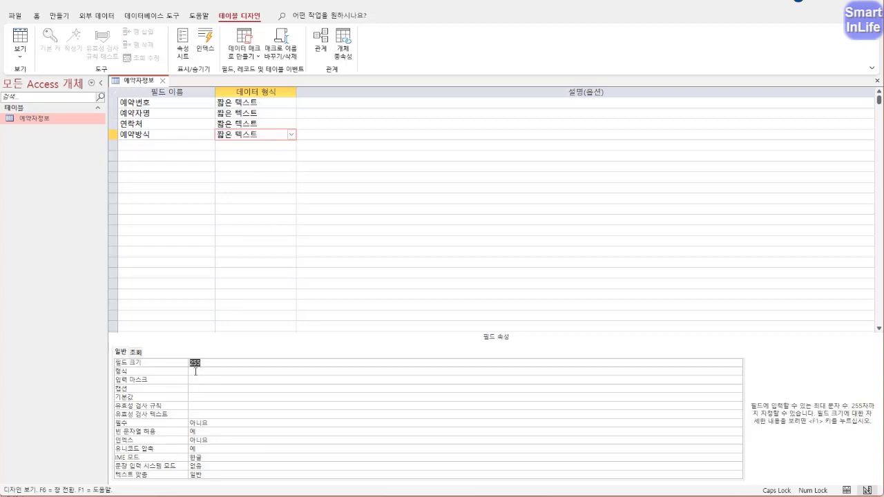
pyautogui.write('2')
# - Give 예약방식 the validation rule In("일반","조인") and name the fifth field 계약금
pyautogui.click(137, 409)
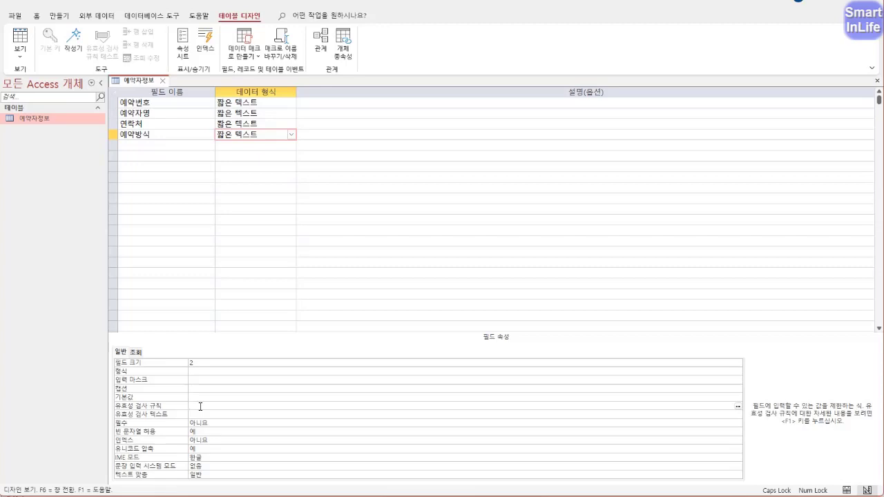
pyautogui.write('IN("일반","조인")')
pyautogui.press('Return')
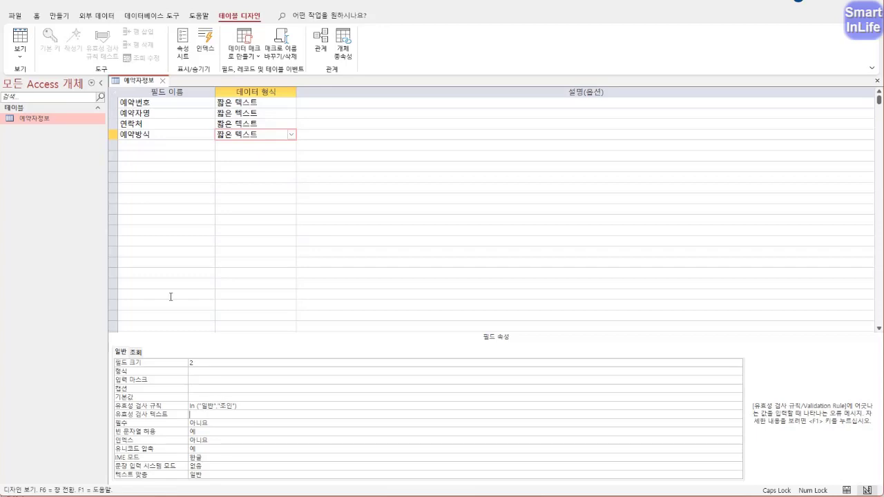
pyautogui.click(136, 145)
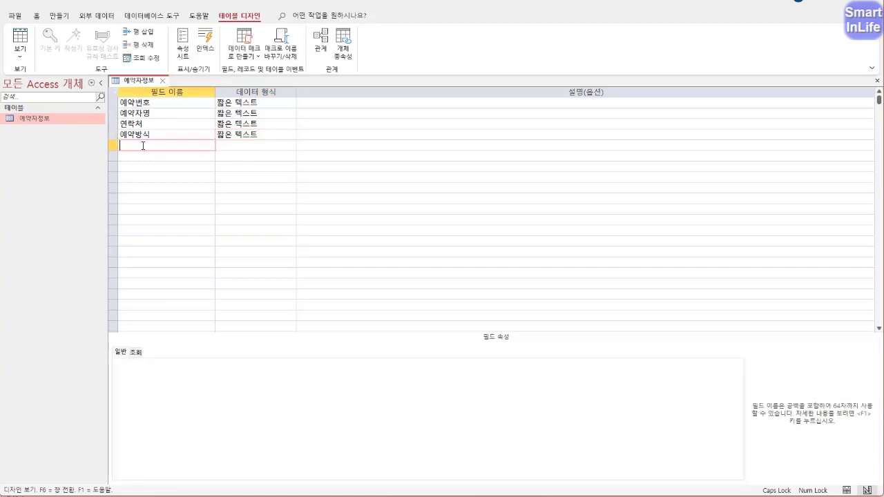
pyautogui.write('ㄱ')
pyautogui.write('약')
pyautogui.write('금')
# - Set 계약금 to the Number (숫자) data type with 통화 (currency) format
pyautogui.click(265, 149)
pyautogui.click(291, 145)
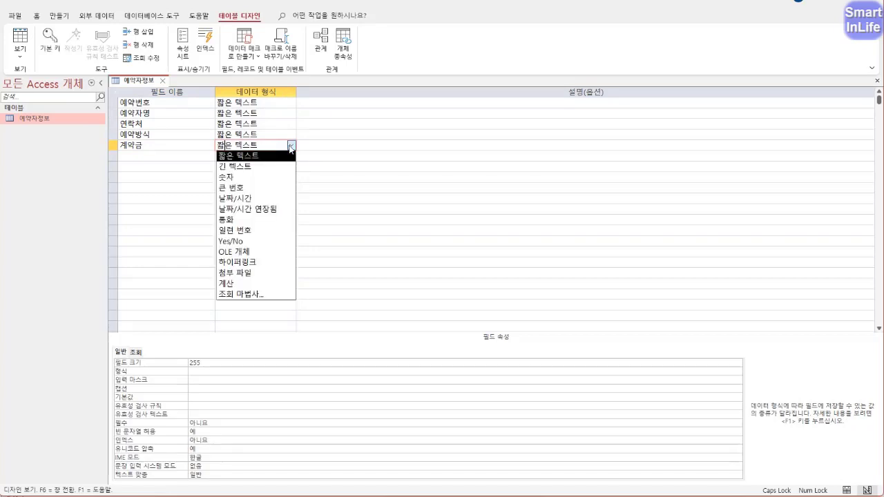
pyautogui.click(270, 178)
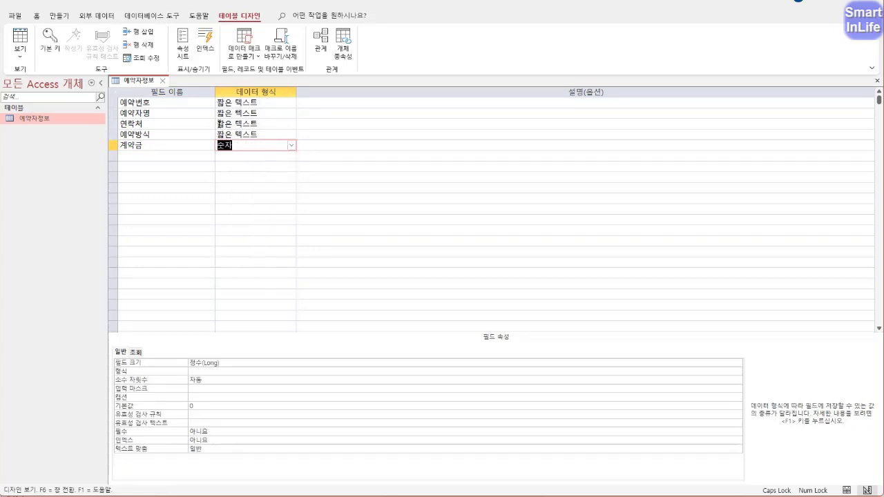
pyautogui.click(208, 372)
pyautogui.click(198, 381)
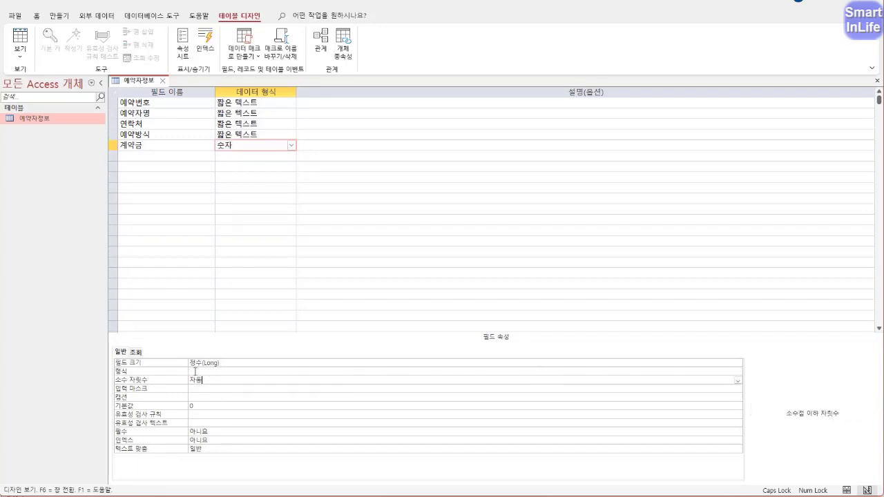
pyautogui.click(194, 371)
pyautogui.click(738, 372)
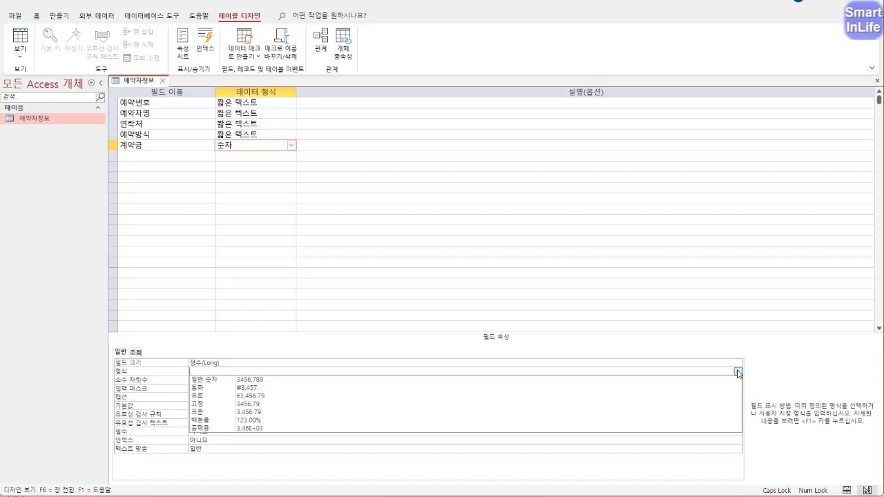
pyautogui.click(301, 392)
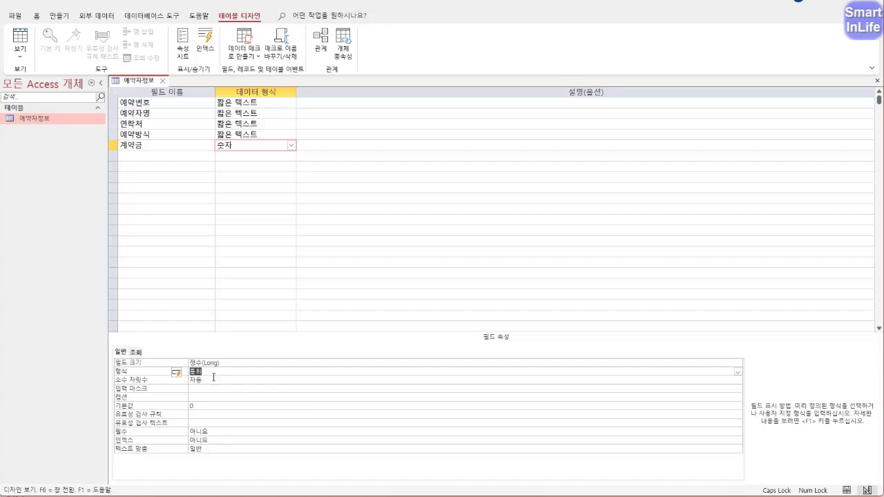
pyautogui.click(212, 380)
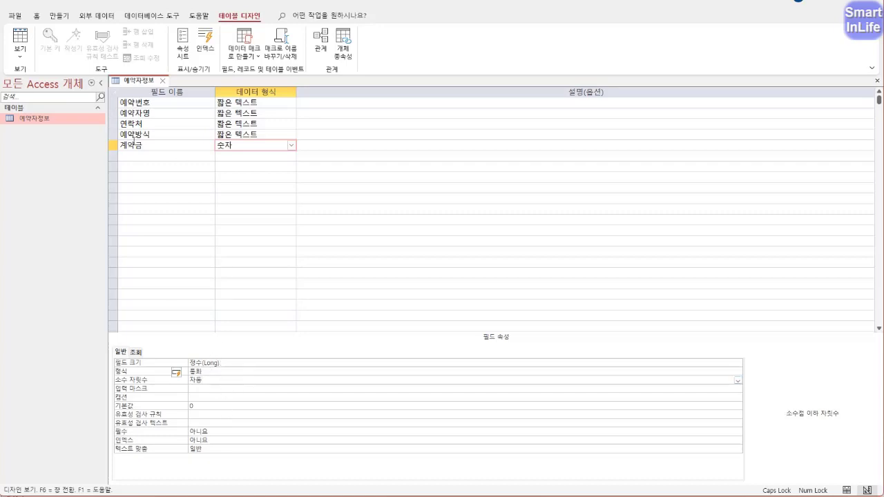
pyautogui.click(20, 55)
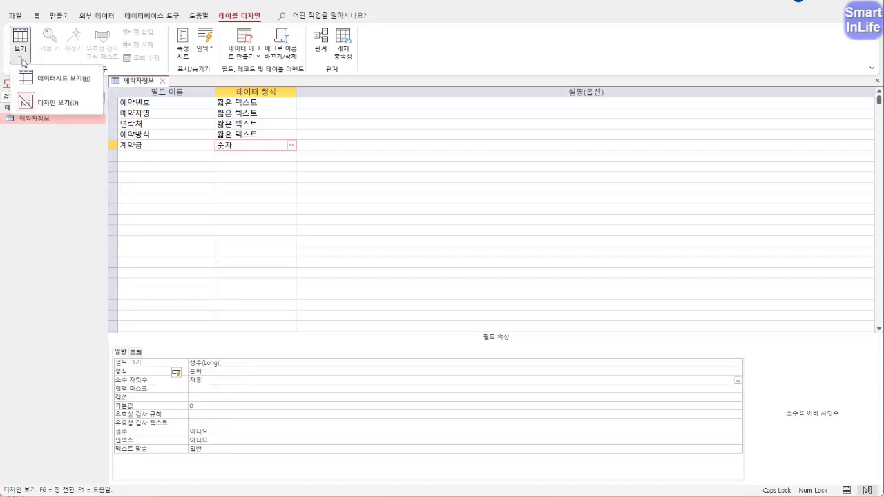
# - Save the table, switch to Datasheet view, and enter reservation 1049 with the booker's name
pyautogui.click(67, 80)
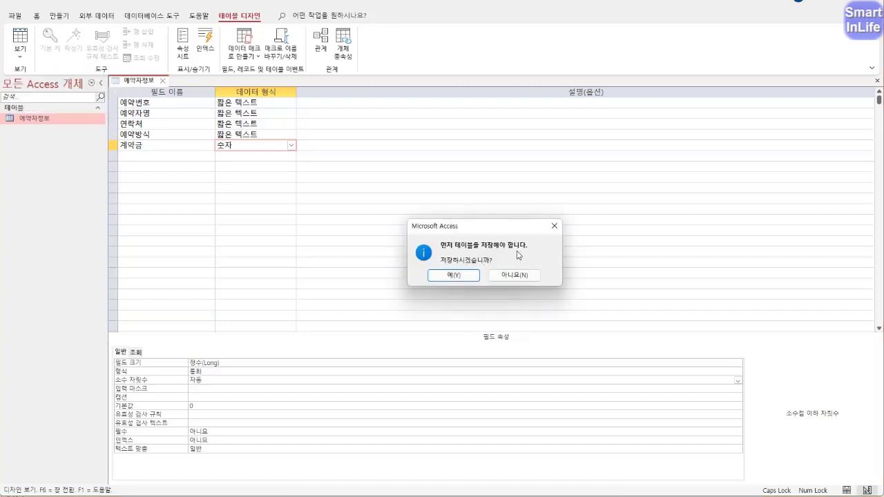
pyautogui.click(450, 275)
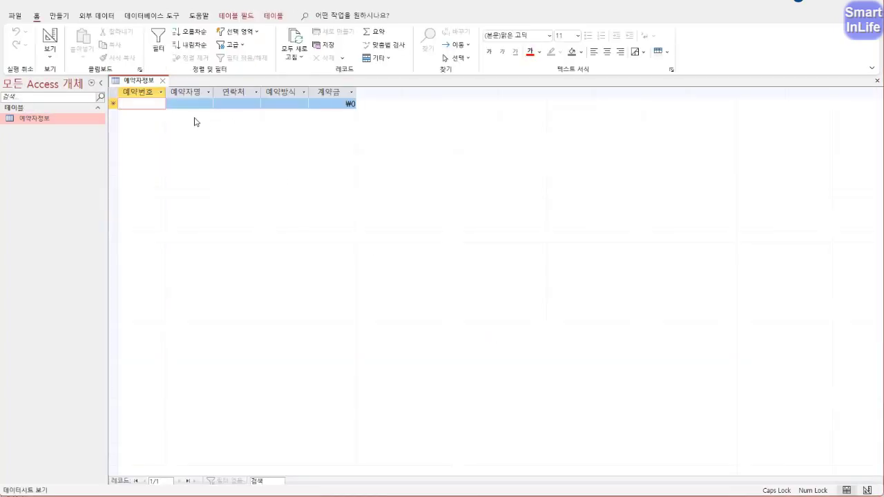
pyautogui.click(154, 103)
pyautogui.write('104')
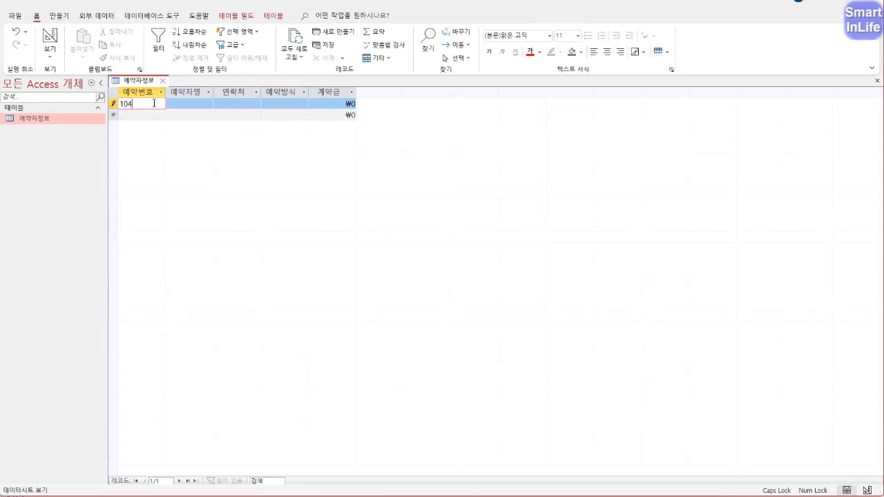
pyautogui.write('94')
pyautogui.press('Tab')
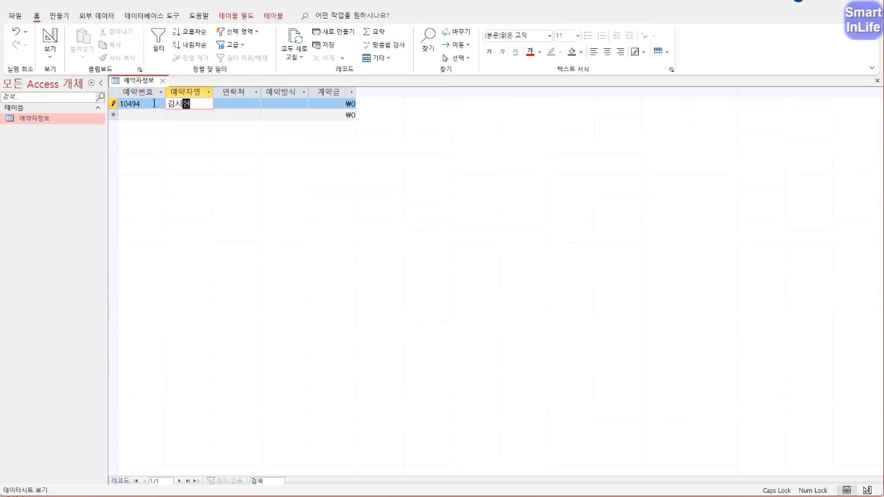
pyautogui.press('Tab')
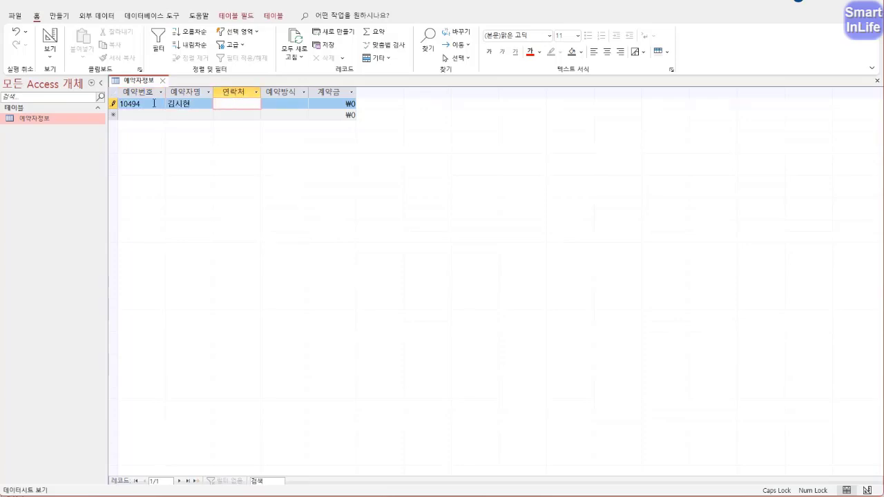
# - Fill in the contact number, method 일반 and a 400,000 deposit
pyautogui.write('01011112222')
pyautogui.press('Tab')
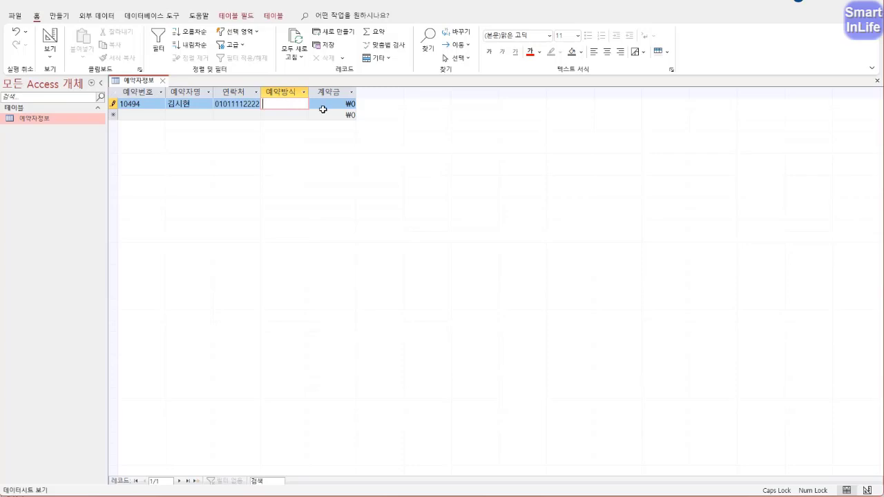
pyautogui.write('일바')
pyautogui.press('Tab')
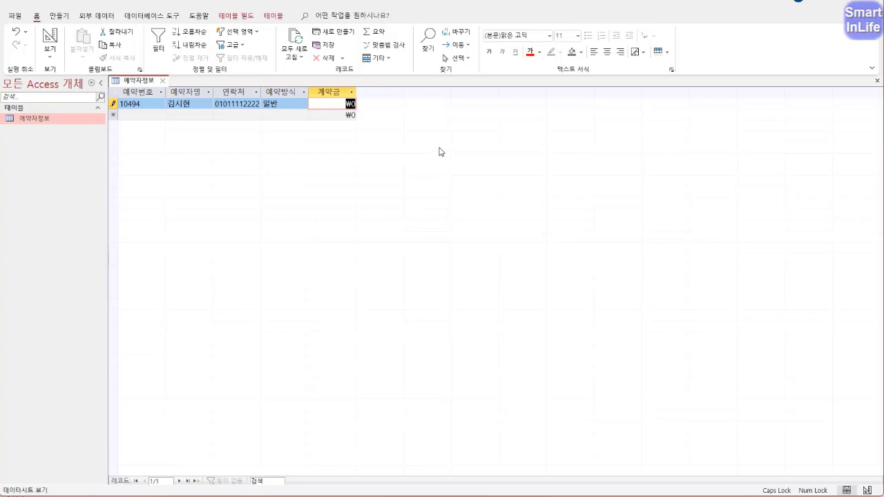
pyautogui.write('400,000')
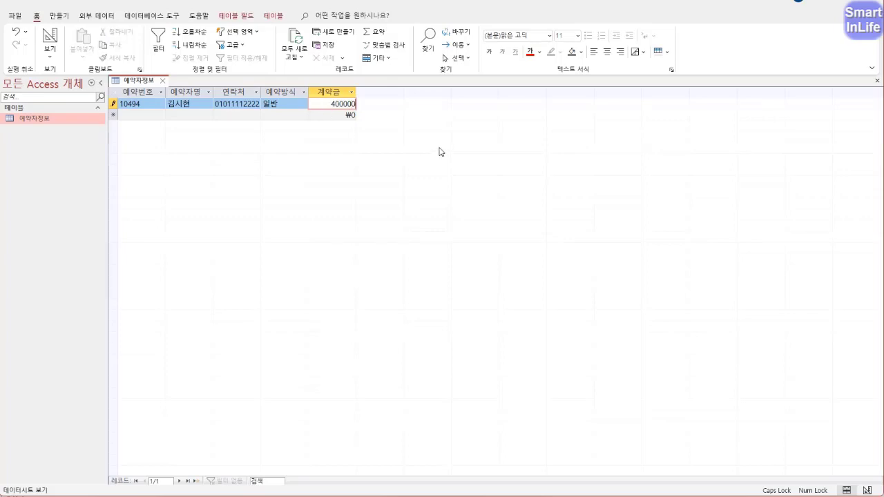
pyautogui.press('Tab')
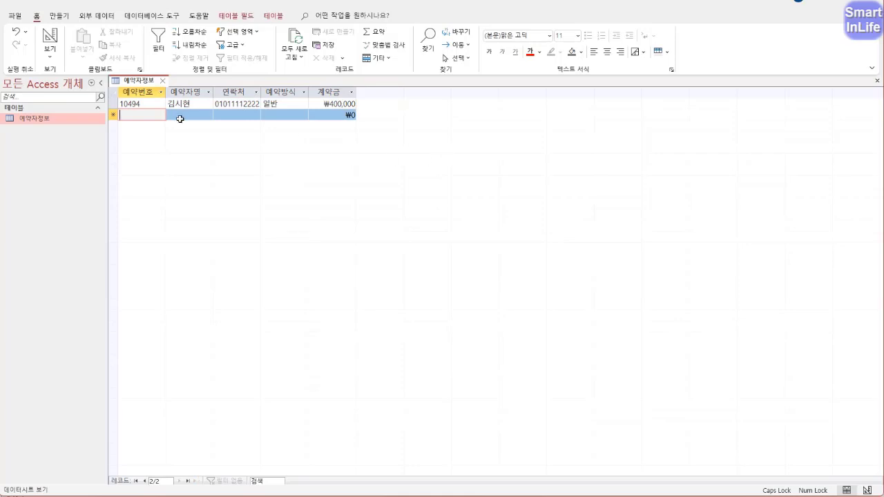
# - Complete reservation 11204 with the booker's name, phone number, method 일반 and a 400,000 deposit
pyautogui.write('1')
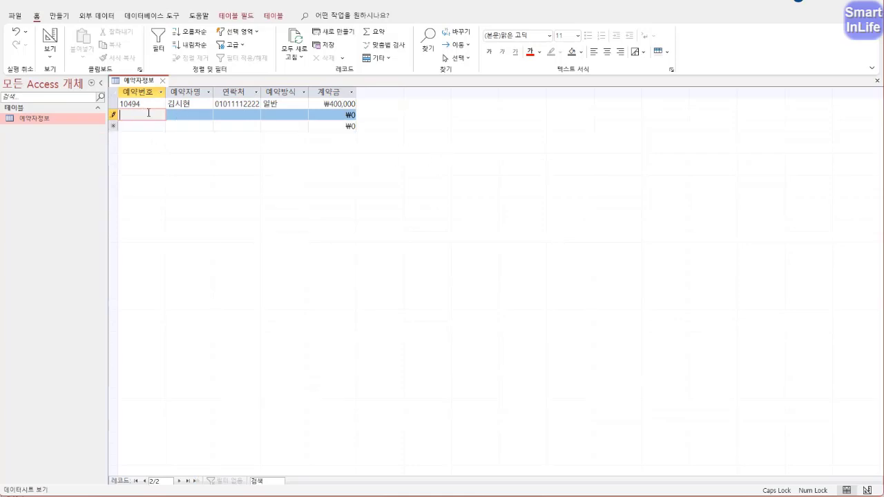
pyautogui.write('1204')
pyautogui.press('Tab')
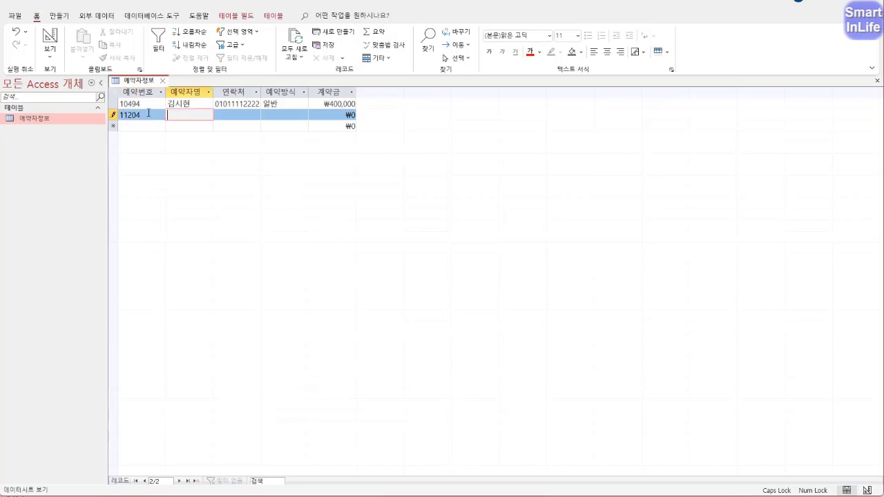
pyautogui.press('Tab')
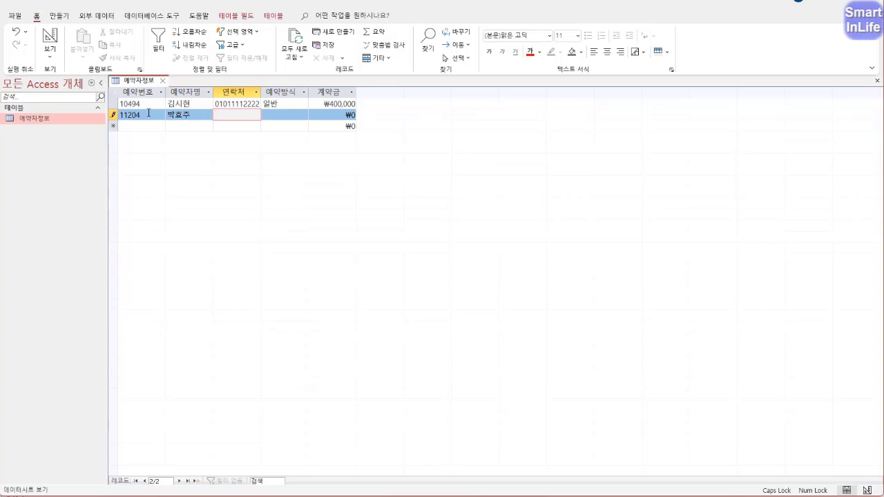
pyautogui.write('01011113333')
pyautogui.press('Tab')
pyautogui.write('일반')
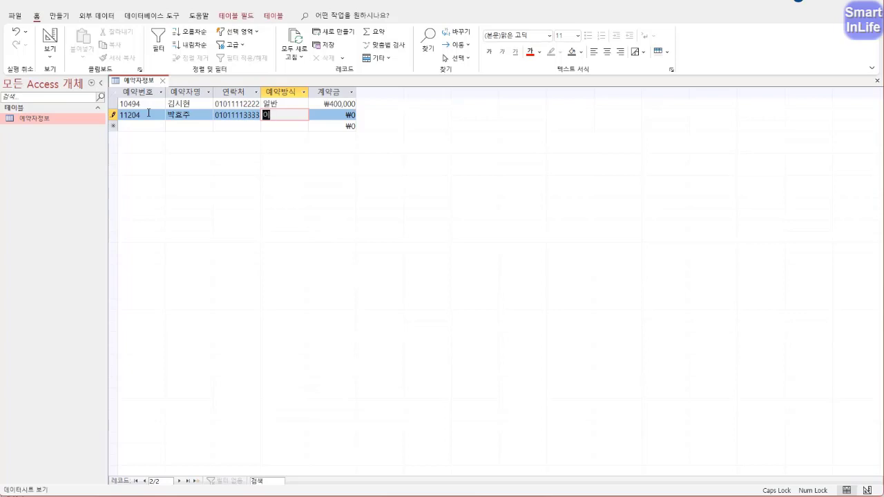
pyautogui.press('Tab')
pyautogui.write('4')
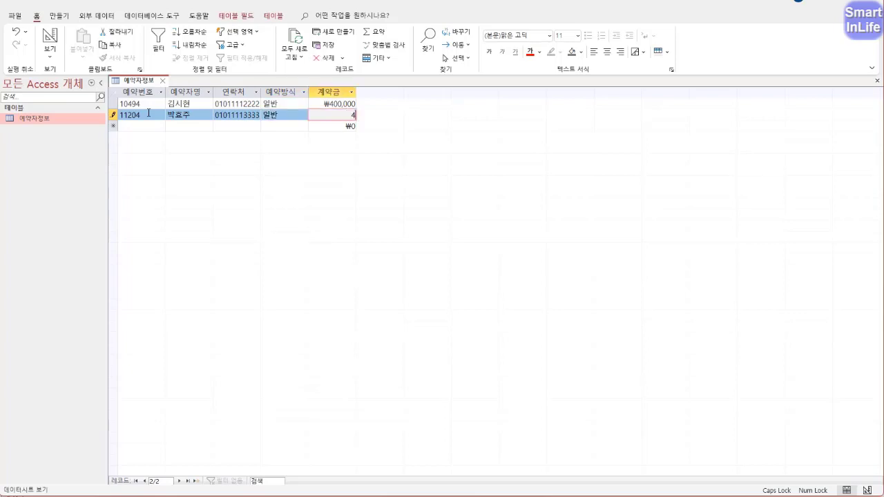
pyautogui.write('00,00000')
pyautogui.press('Down')
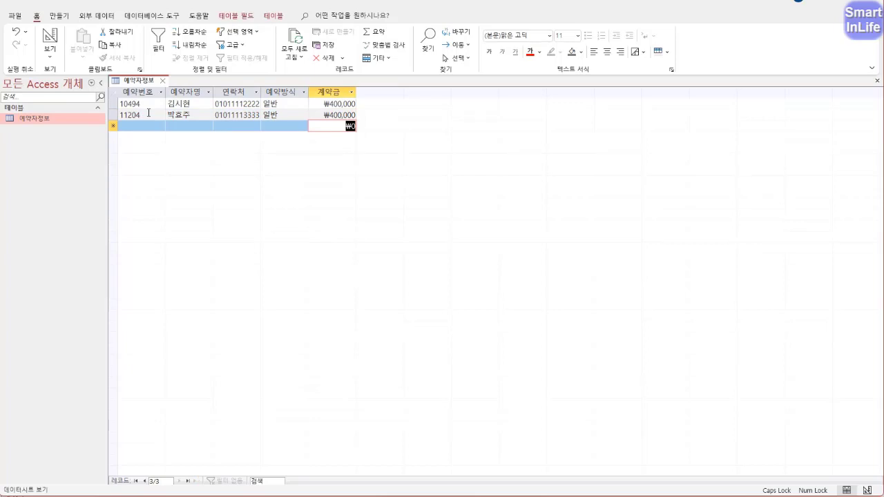
pyautogui.press('Left')
pyautogui.press('Left')
pyautogui.press('Left')
pyautogui.press('Left')
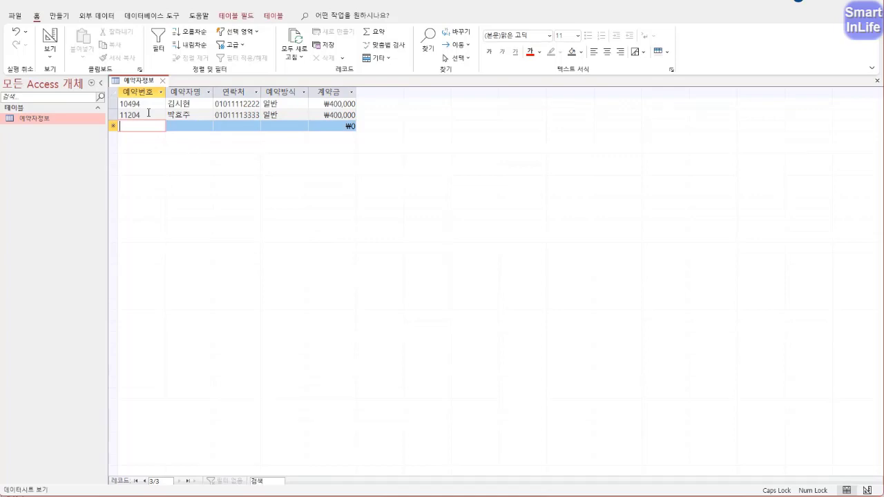
# - Enter booking numbers 22062, 12031, 22164, 22303, 12304, 22392, 22424 and 22472
pyautogui.write('22062')
pyautogui.press('Down')
pyautogui.write('12')
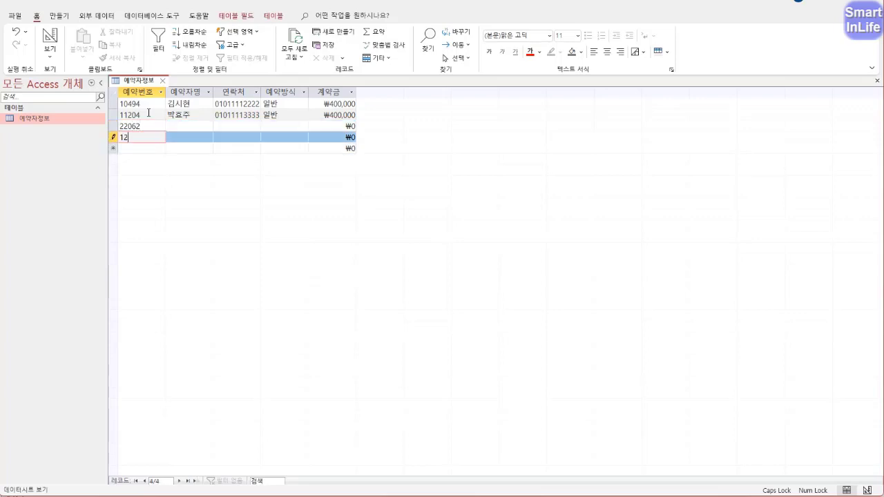
pyautogui.write('031')
pyautogui.press('Down')
pyautogui.write('22164')
pyautogui.press('Down')
pyautogui.write('22')
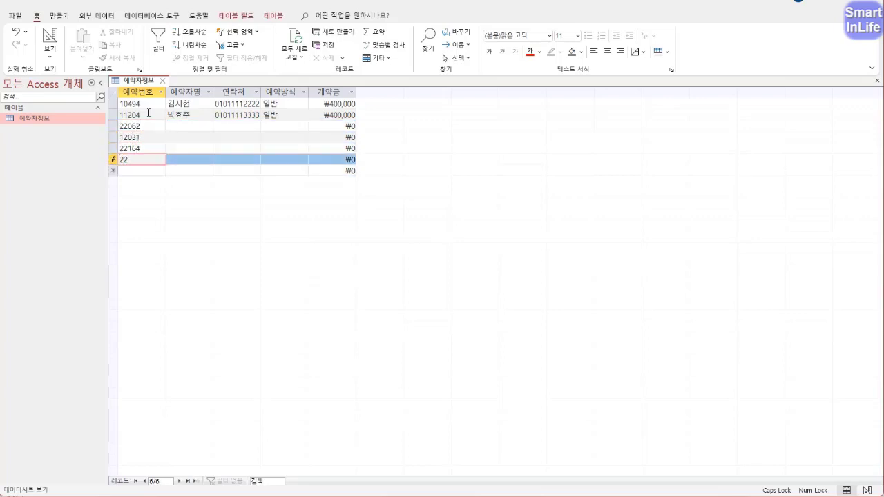
pyautogui.write('303')
pyautogui.press('Down')
pyautogui.write('12304')
pyautogui.press('Down')
pyautogui.write('2239')
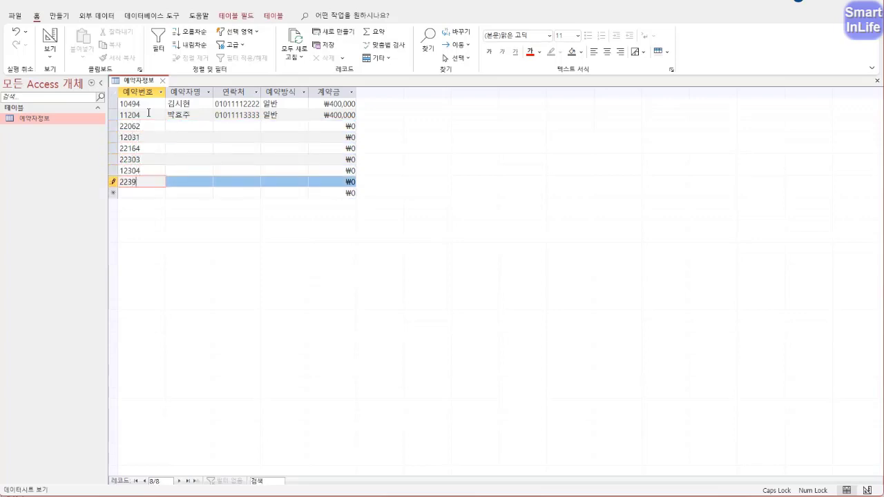
pyautogui.write('2')
pyautogui.press('Down')
pyautogui.write('22424')
pyautogui.press('Down')
pyautogui.write('22472')
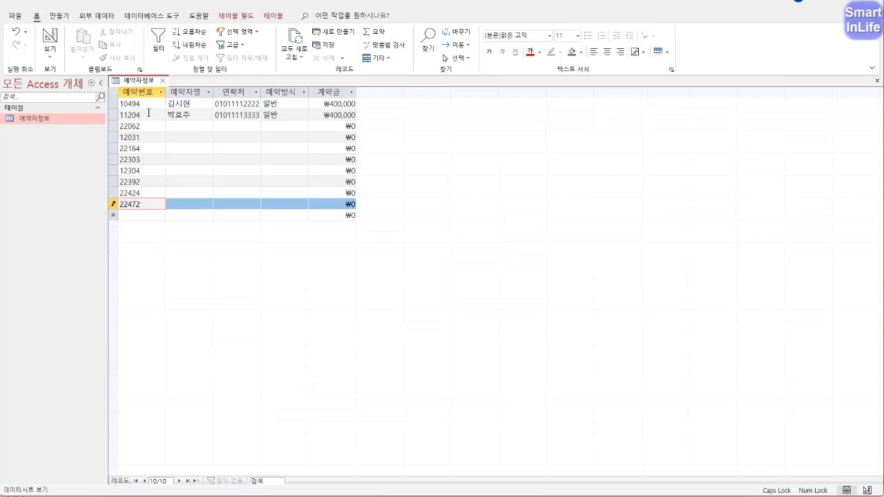
# - Return to the booking number cell of an earlier record
pyautogui.press('Up')
pyautogui.press('Up')
pyautogui.press('Up')
pyautogui.press('Up')
pyautogui.press('Up')
pyautogui.press('Up')
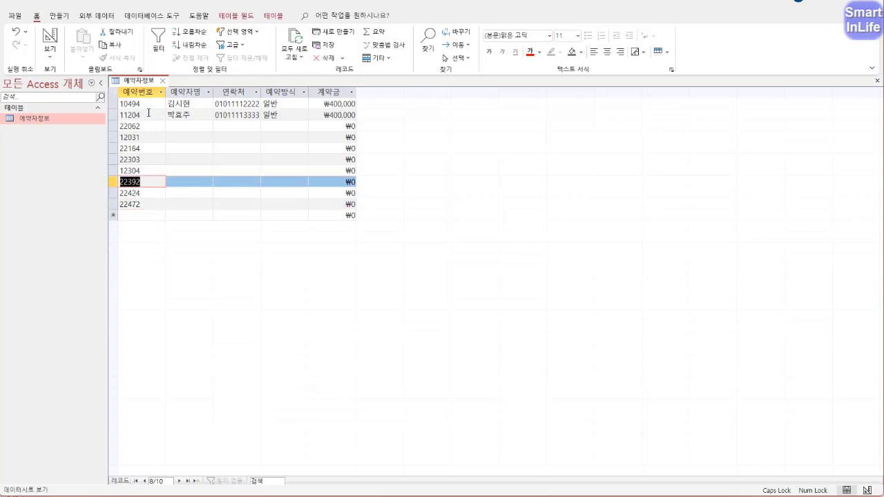
pyautogui.press('Tab')
pyautogui.hotkey('shift', 'Tab')
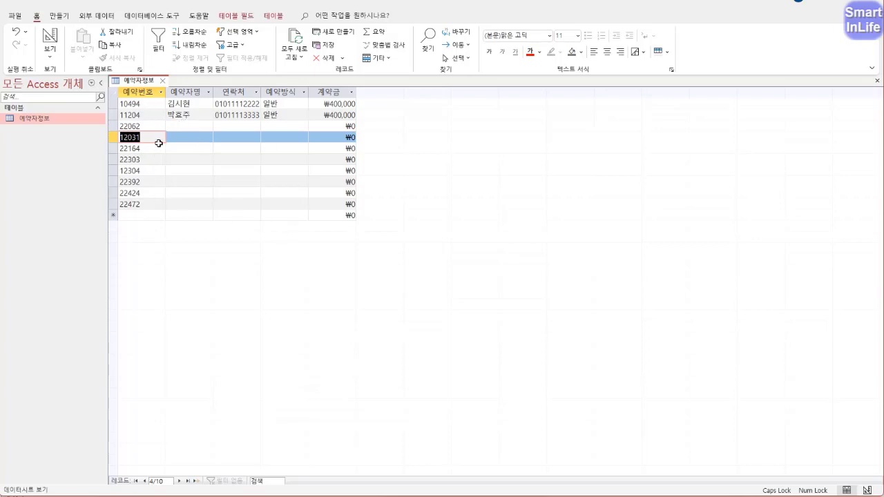
# - Enter the booker names for records three through ten
pyautogui.click(181, 125)
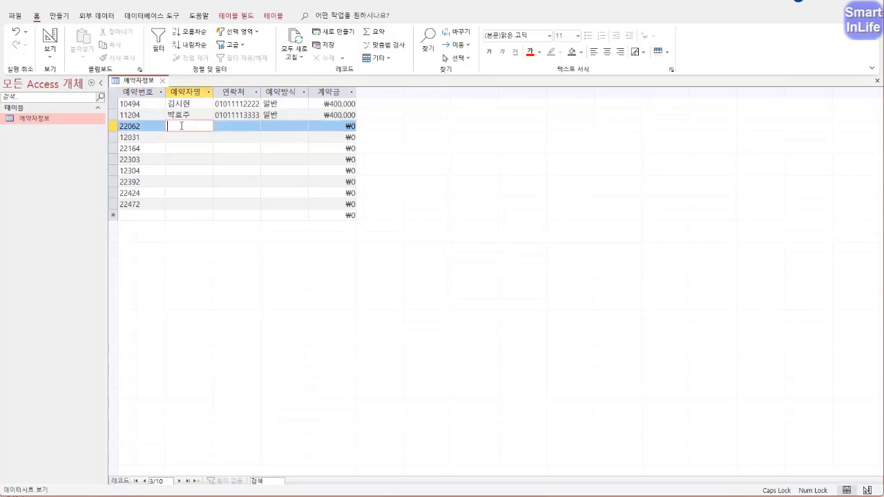
pyautogui.press('Down')
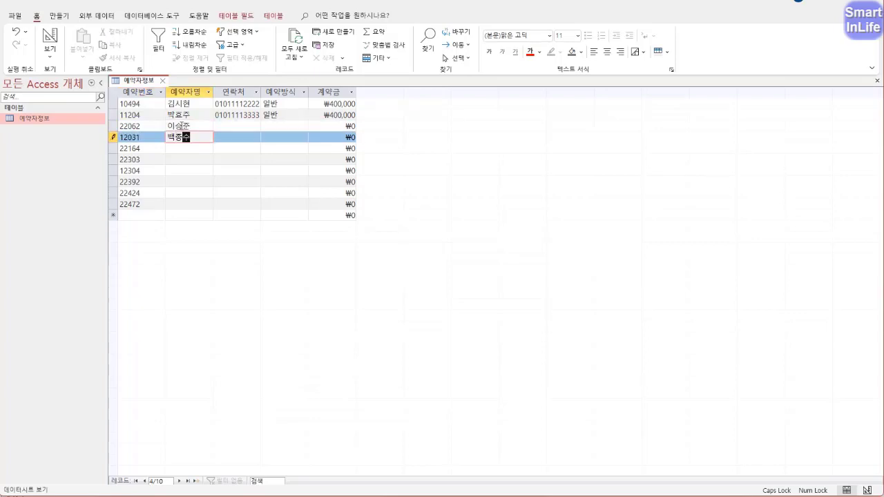
pyautogui.press('Down')
pyautogui.press('Down')
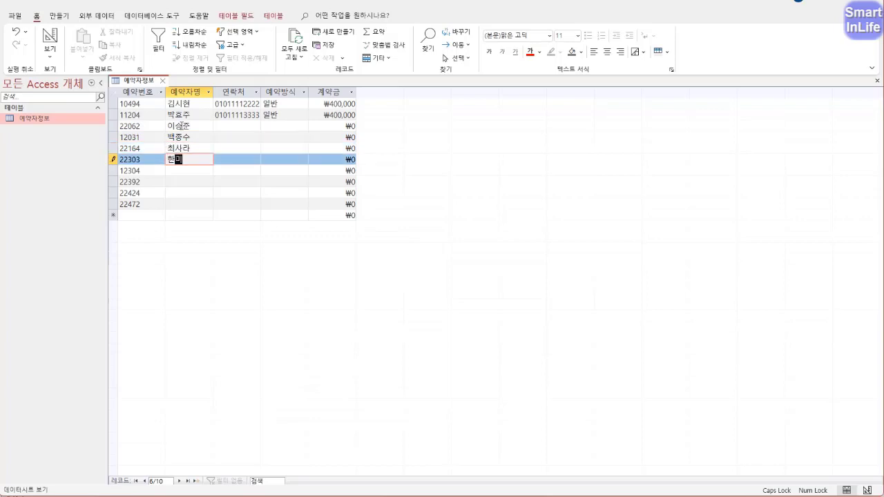
pyautogui.press('Down')
pyautogui.press('Down')
pyautogui.press('Down')
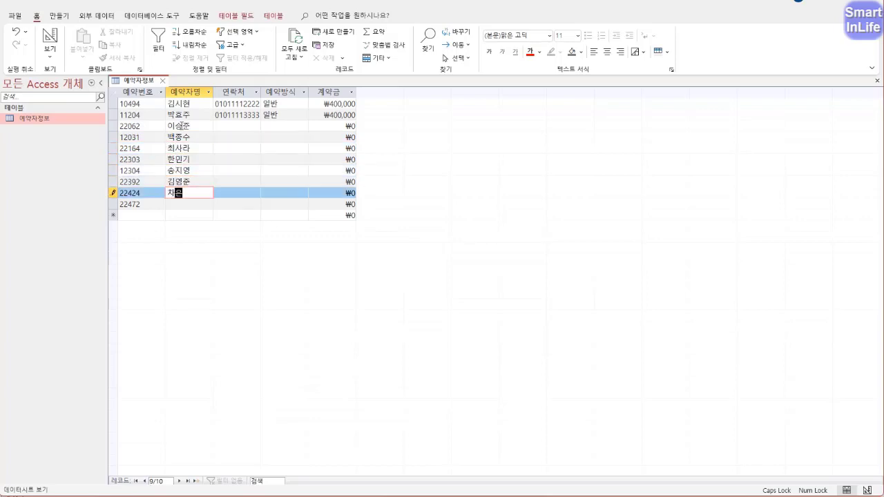
pyautogui.press('Down')
# - Enter the contact phone numbers for records three through ten
pyautogui.press('Tab')
pyautogui.press('Up')
pyautogui.press('Up')
pyautogui.press('Up')
pyautogui.press('Up')
pyautogui.press('Up')
pyautogui.press('Up')
pyautogui.press('Up')
pyautogui.write('01022224444')
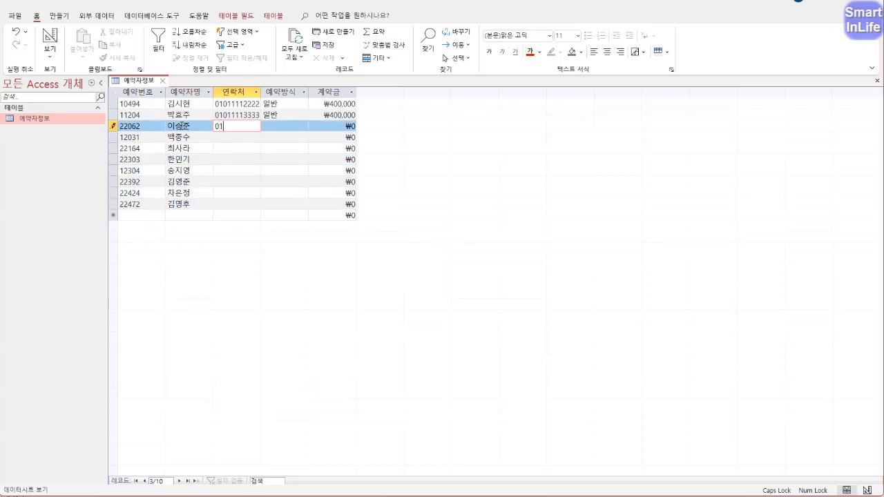
pyautogui.press('Down')
pyautogui.write('01033334444')
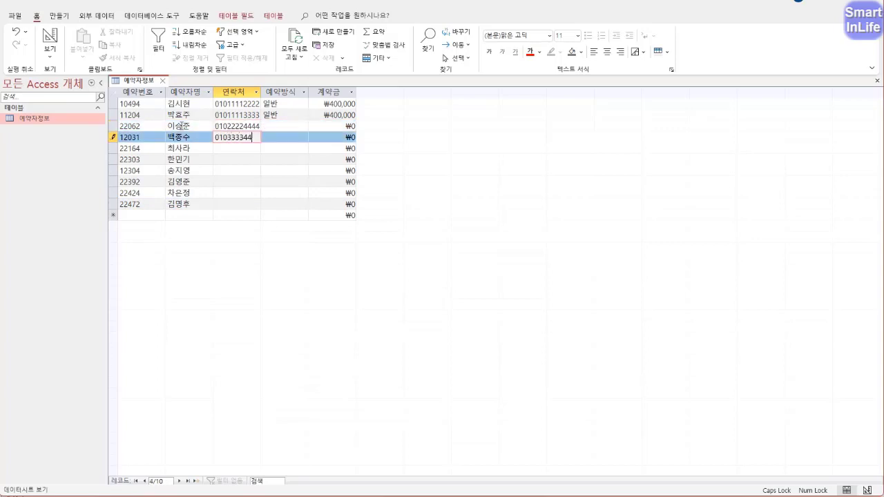
pyautogui.press('Down')
pyautogui.write('01044445555')
pyautogui.press('Down')
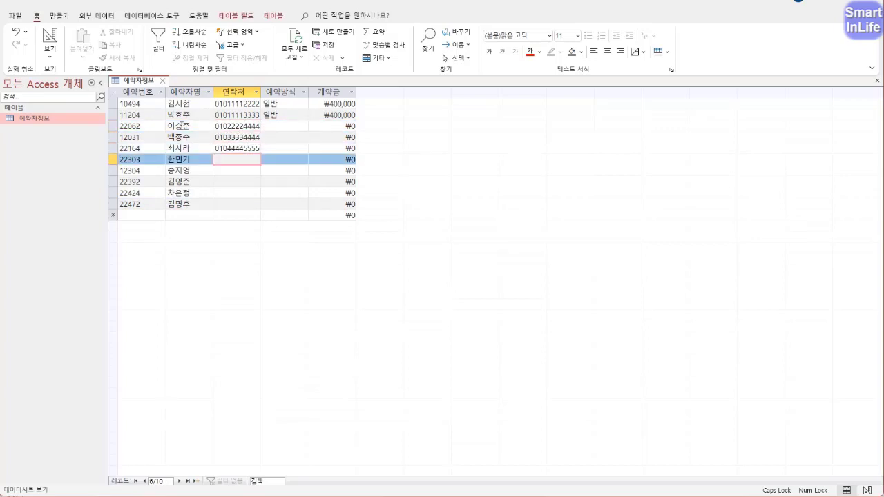
pyautogui.write('01055556666')
pyautogui.press('Down')
pyautogui.write('01066667777')
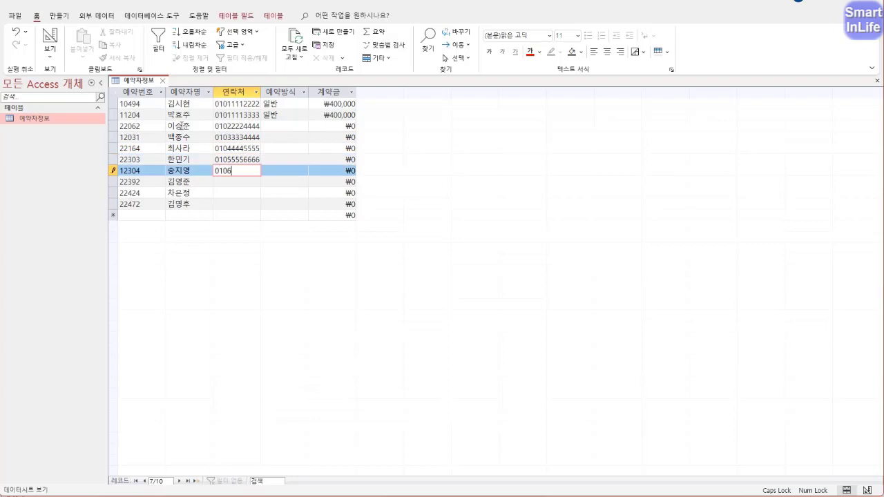
pyautogui.press('Down')
pyautogui.write('01077778888')
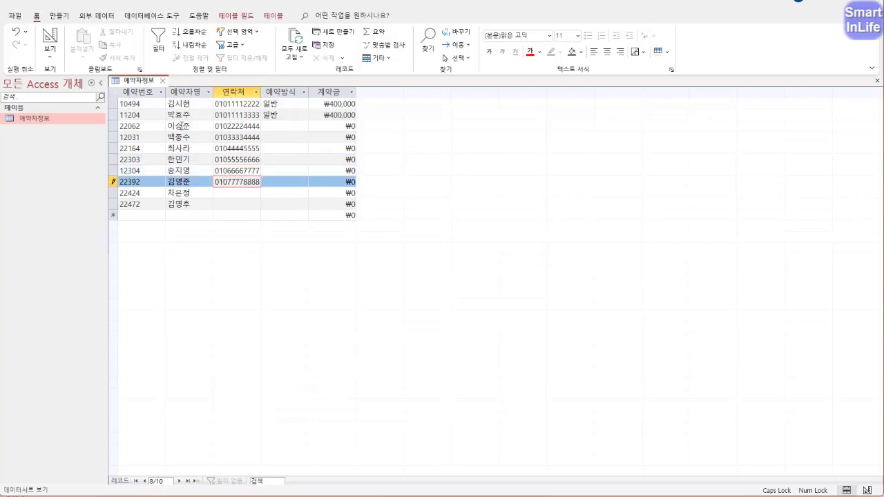
pyautogui.press('Down')
pyautogui.write('01088889999')
pyautogui.press('Down')
pyautogui.write('01099991111')
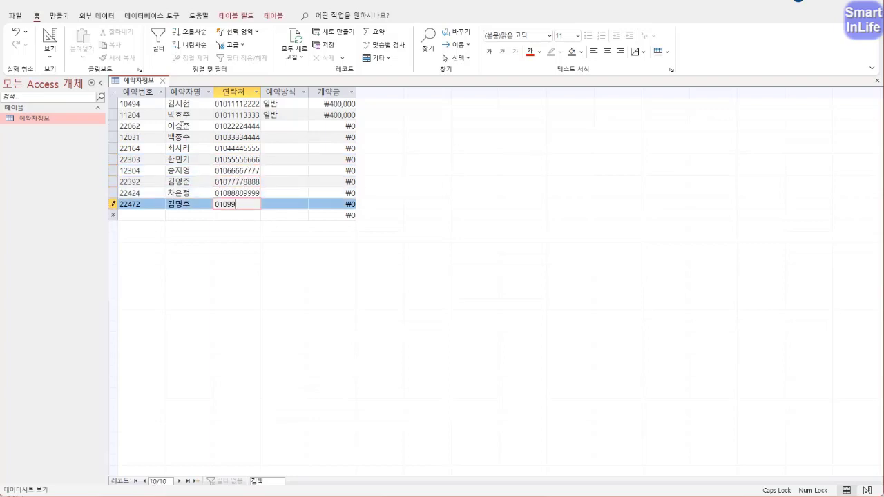
# - Fill the booking type column with alternating 일반 and 조인 values
pyautogui.press('Tab')
pyautogui.press('Up')
pyautogui.press('Up')
pyautogui.press('Up')
pyautogui.press('Up')
pyautogui.press('Up')
pyautogui.press('Up')
pyautogui.press('Up')
pyautogui.press('Up')
pyautogui.press('Down')
pyautogui.write('일반')
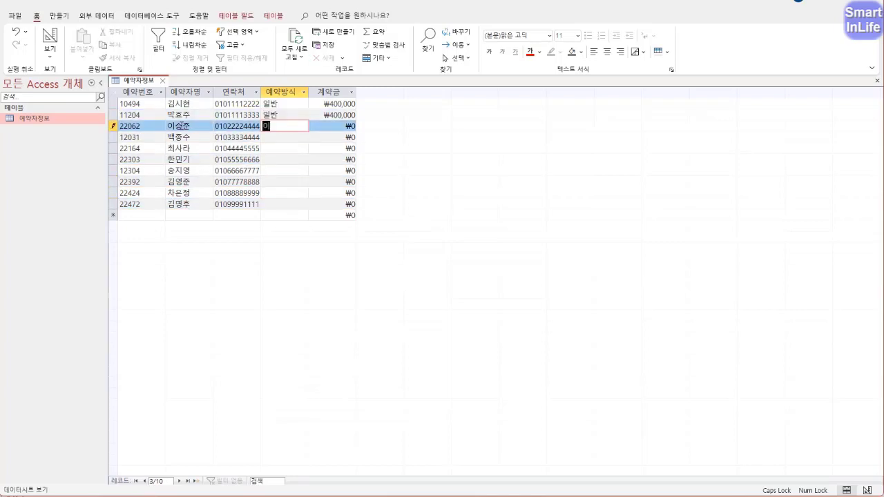
pyautogui.press('Down')
pyautogui.write('조인')
pyautogui.press('Down')
pyautogui.write('일반')
pyautogui.press('Down')
pyautogui.write('조인')
pyautogui.press('Down')
pyautogui.write('일반')
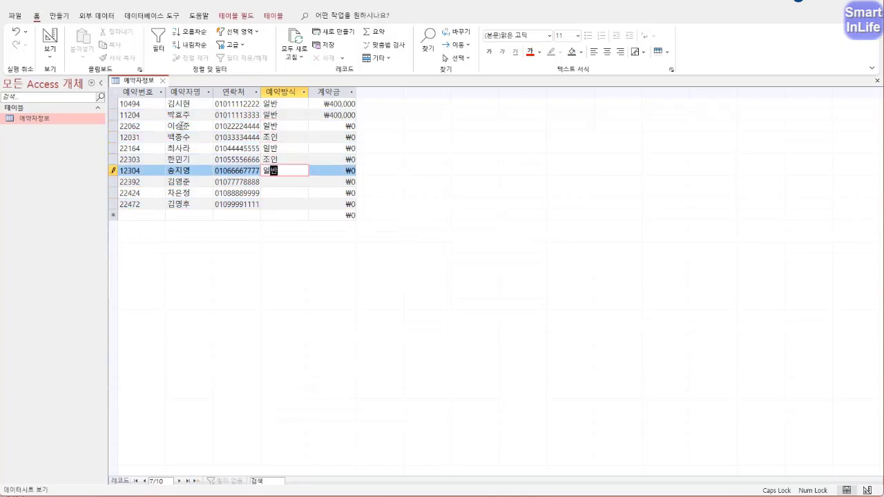
pyautogui.press('Down')
pyautogui.write('조인')
pyautogui.press('Down')
pyautogui.write('일반')
pyautogui.press('Down')
pyautogui.write('조인')
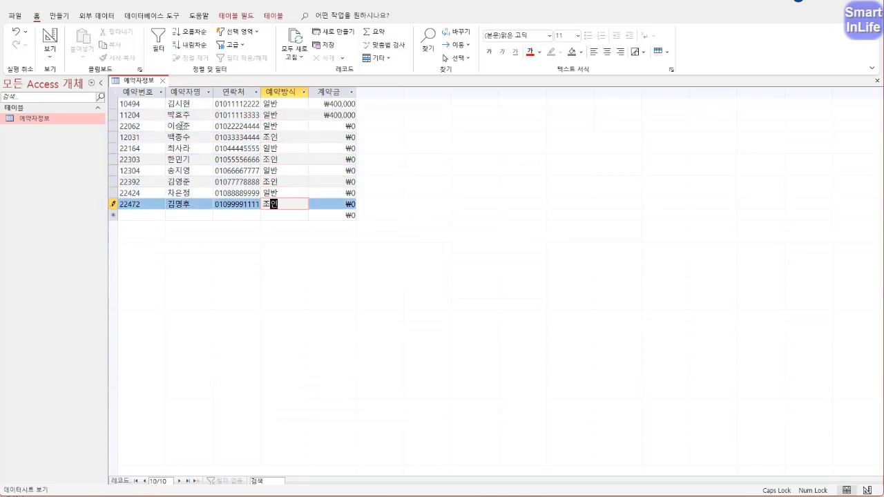
pyautogui.press('Up')
pyautogui.press('Up')
pyautogui.press('Up')
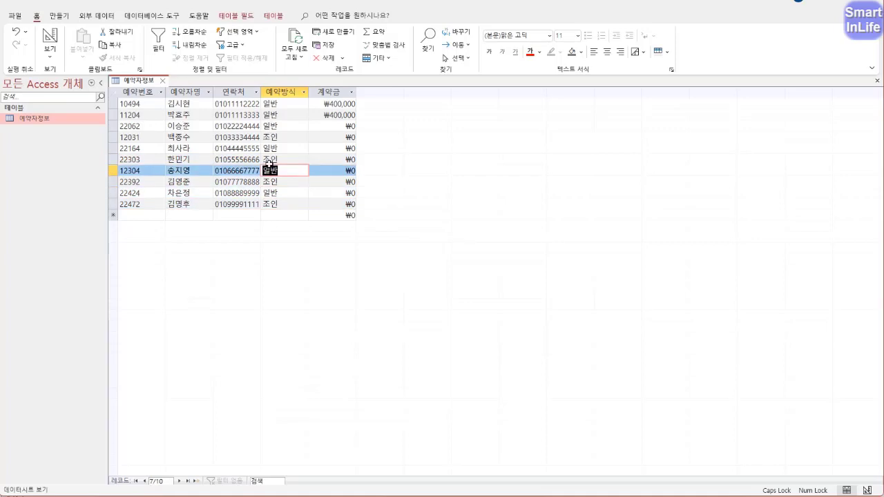
# - Enter deposits 300000, 100000, 400000, 300000, 800,000, 200000, 400000, 30000 and commit the records
pyautogui.click(332, 125)
pyautogui.write('300000')
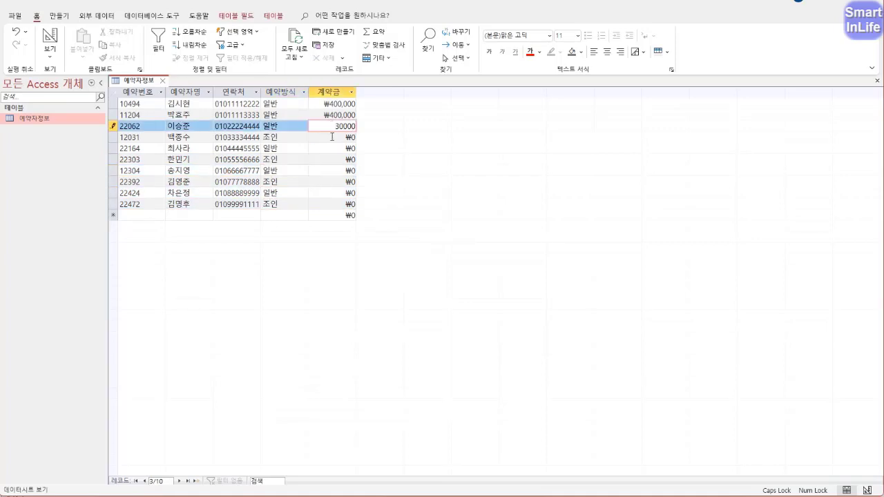
pyautogui.press('Down')
pyautogui.write('100000')
pyautogui.press('Down')
pyautogui.write('400000')
pyautogui.press('Down')
pyautogui.write('300000')
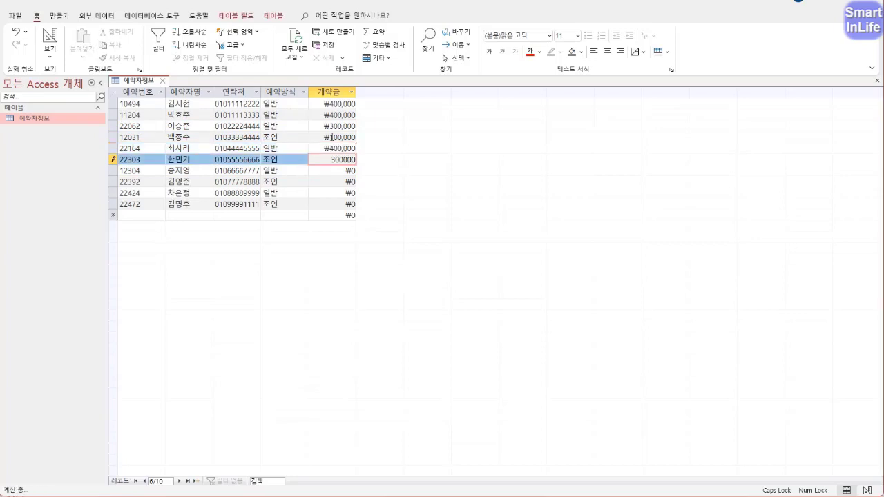
pyautogui.press('Down')
pyautogui.write('800,000')
pyautogui.press('Down')
pyautogui.write('200000')
pyautogui.press('Down')
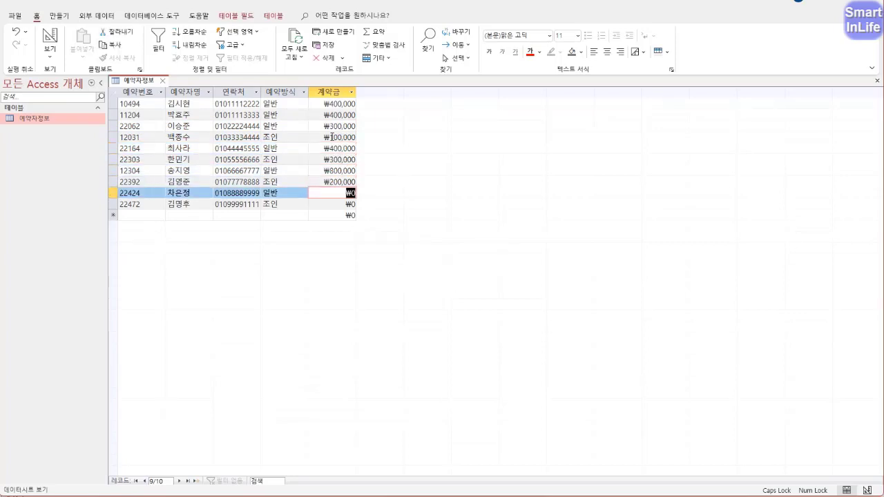
pyautogui.write('400000')
pyautogui.press('Down')
pyautogui.write('30000')
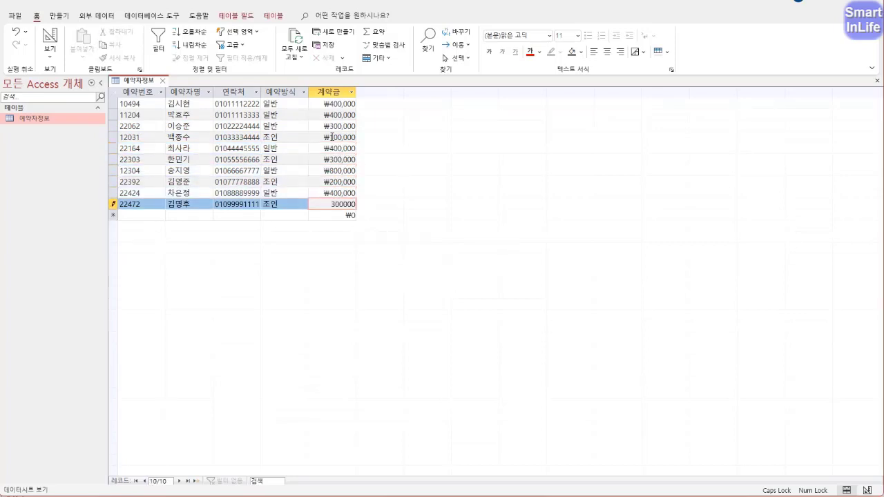
pyautogui.click(288, 138)
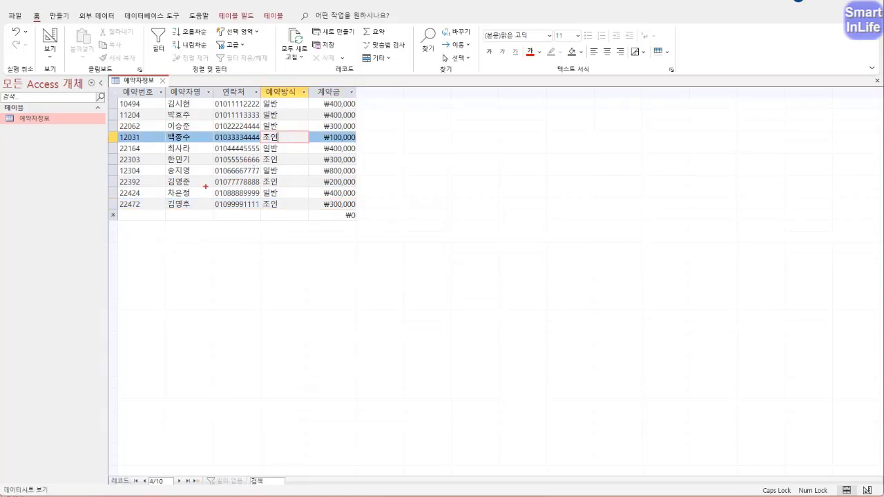
pyautogui.moveTo(111, 215)
pyautogui.mouseDown()
pyautogui.moveTo(167, 219)
pyautogui.moveTo(162, 229)
pyautogui.mouseUp()
pyautogui.moveTo(114, 215); pyautogui.dragTo(163, 217)
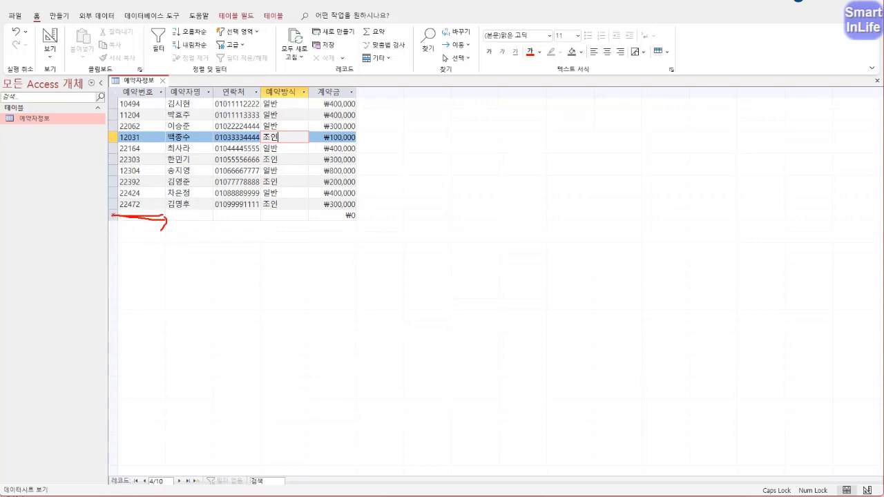
pyautogui.moveTo(117, 211); pyautogui.dragTo(120, 226)
pyautogui.moveTo(116, 219); pyautogui.dragTo(221, 218)
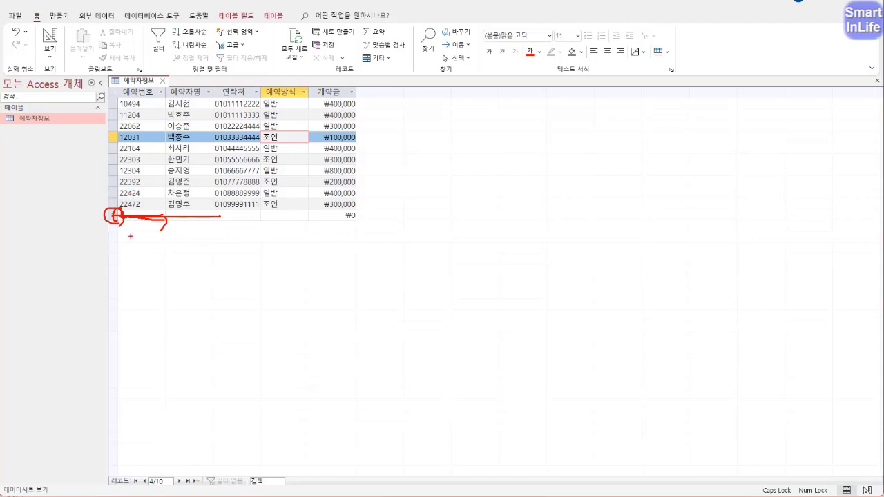
pyautogui.press('Escape')
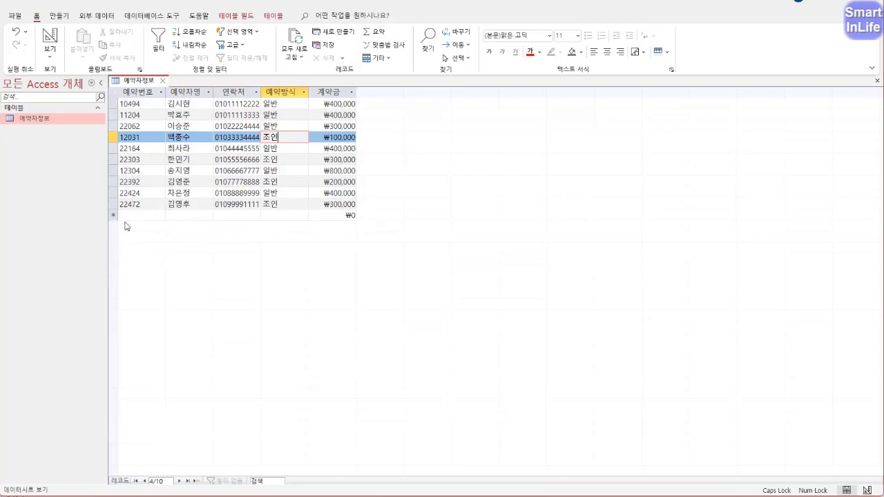
pyautogui.click(114, 205)
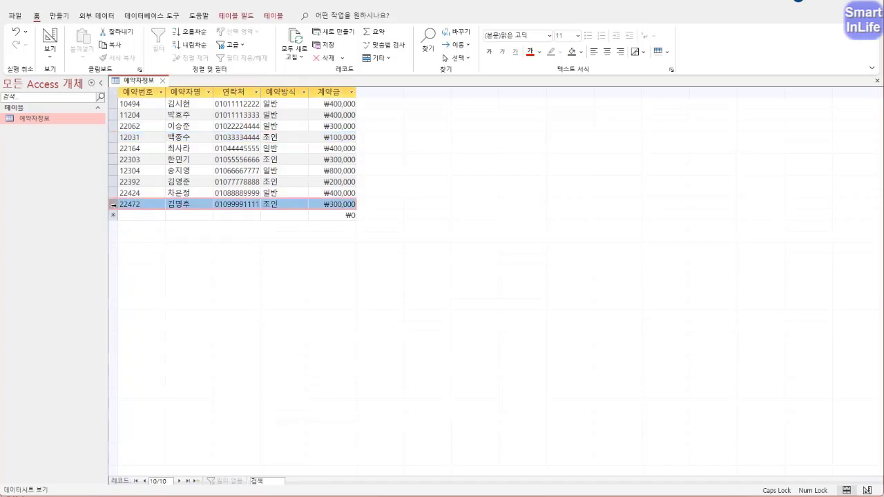
pyautogui.rightClick(115, 205)
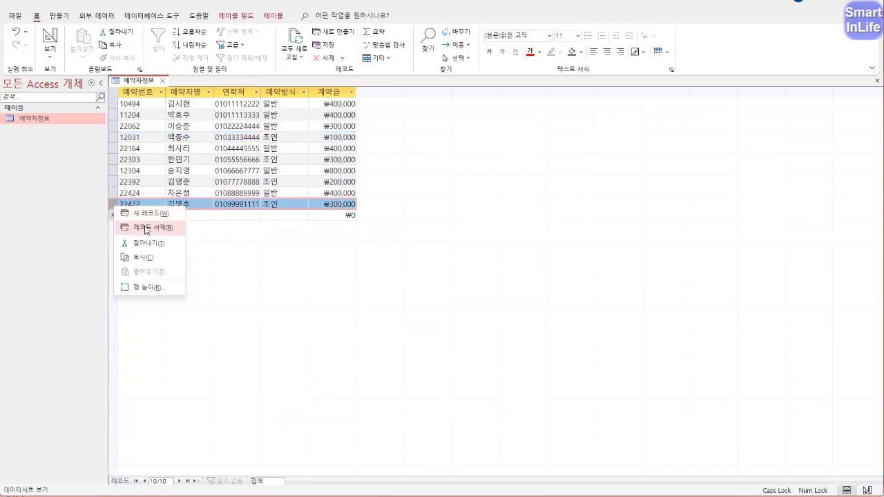
pyautogui.click(223, 234)
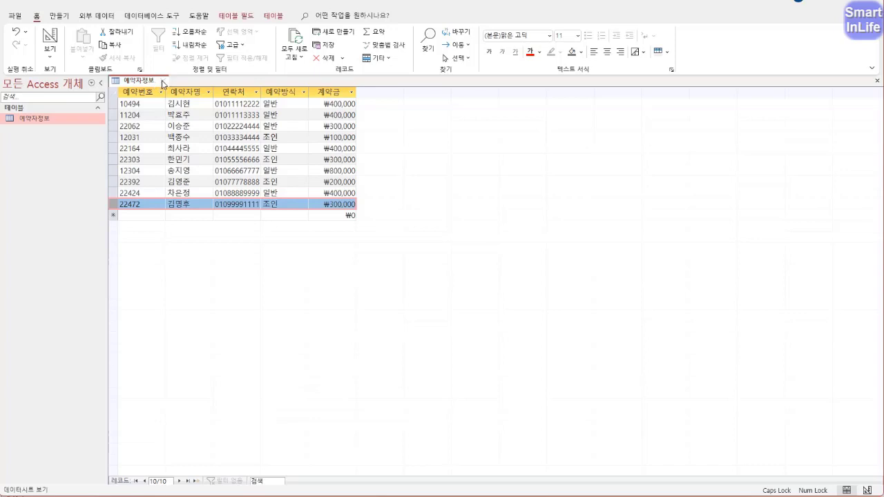
# - Close the 예약자정보 table and start an Excel import from External Data > New Data Source > From File
pyautogui.click(163, 81)
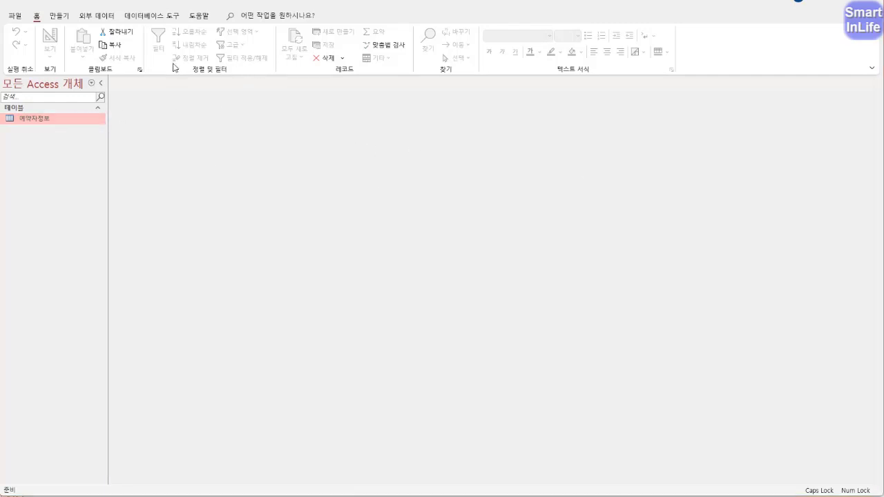
pyautogui.click(100, 18)
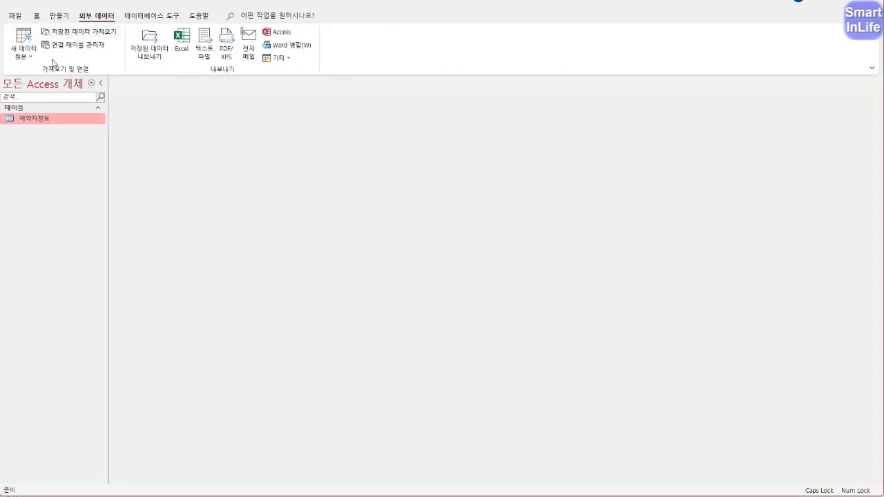
pyautogui.click(29, 59)
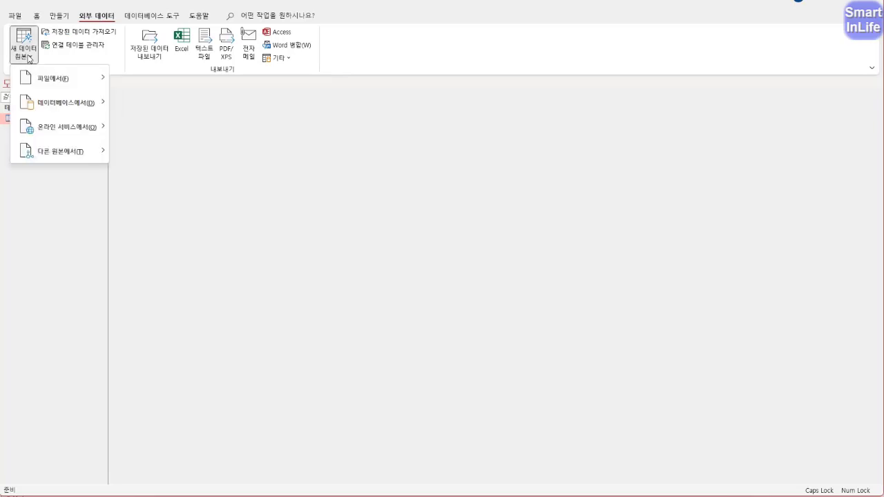
pyautogui.moveTo(53, 79)
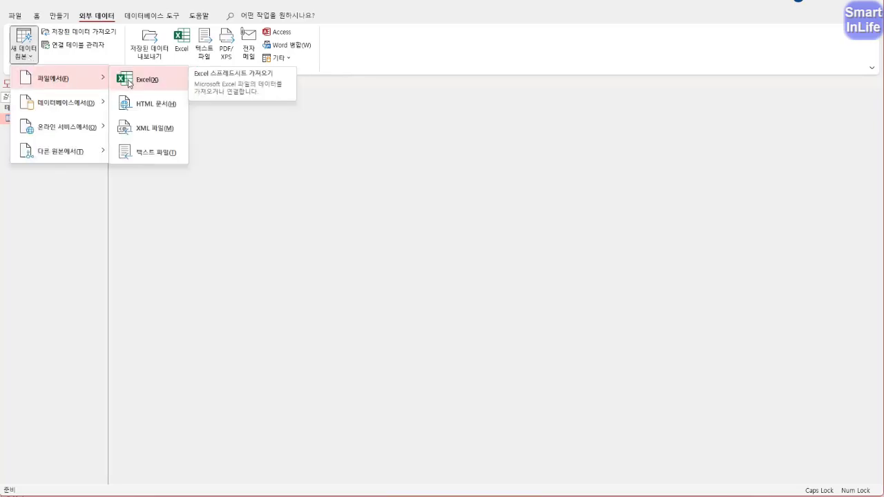
pyautogui.click(131, 83)
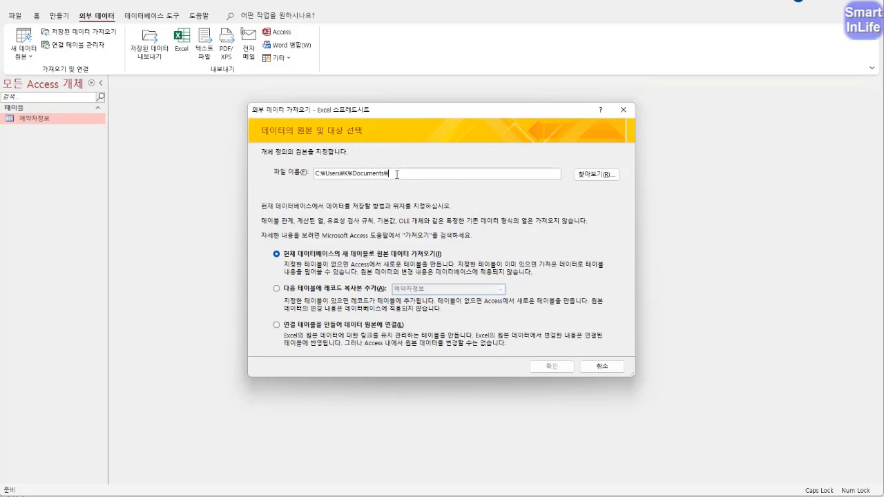
# - Choose 엑세스_2022106.xlsx in the ITQ folder as the import source file
pyautogui.click(586, 177)
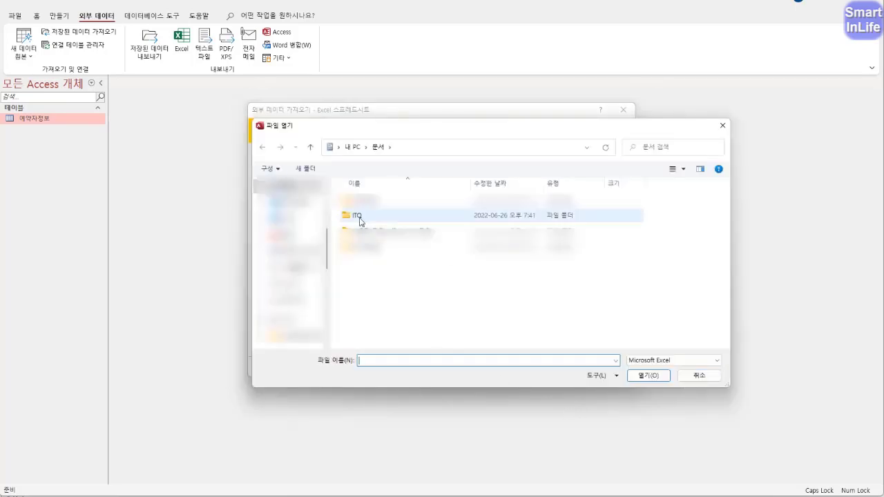
pyautogui.doubleClick(356, 214)
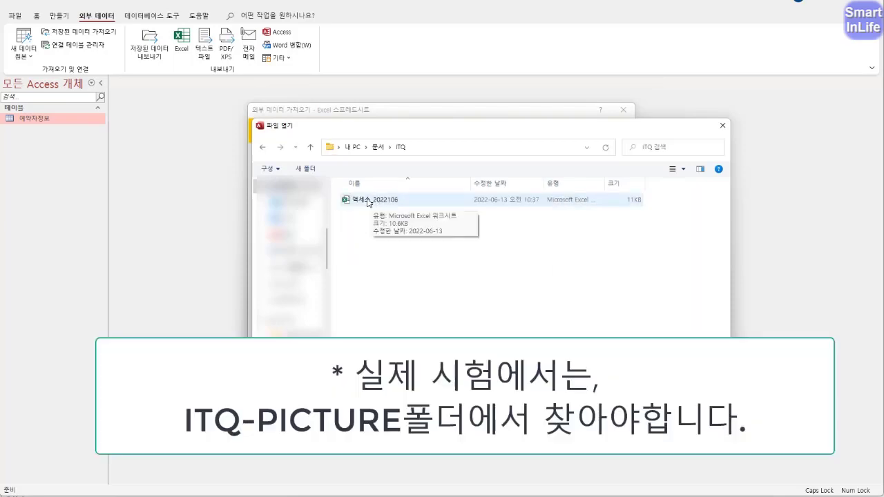
pyautogui.click(373, 205)
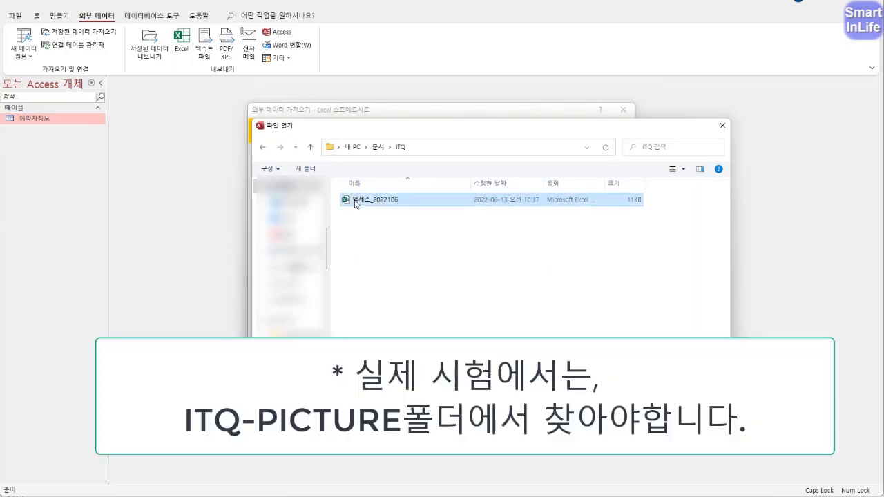
pyautogui.click(634, 406)
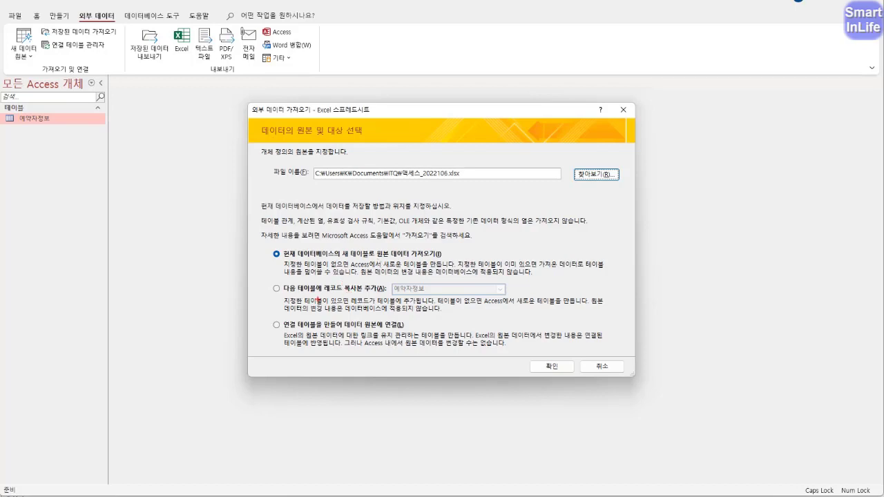
pyautogui.moveTo(318, 299)
pyautogui.mouseDown()
pyautogui.moveTo(316, 279)
pyautogui.moveTo(331, 293)
pyautogui.moveTo(394, 289)
pyautogui.moveTo(379, 297)
pyautogui.mouseUp()
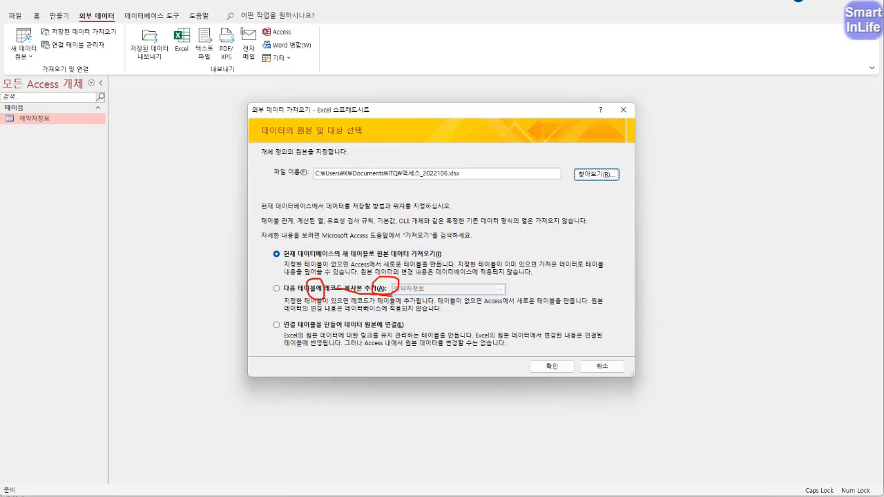
pyautogui.moveTo(327, 331)
pyautogui.mouseDown()
pyautogui.moveTo(307, 330)
pyautogui.moveTo(385, 268)
pyautogui.moveTo(360, 306)
pyautogui.mouseUp()
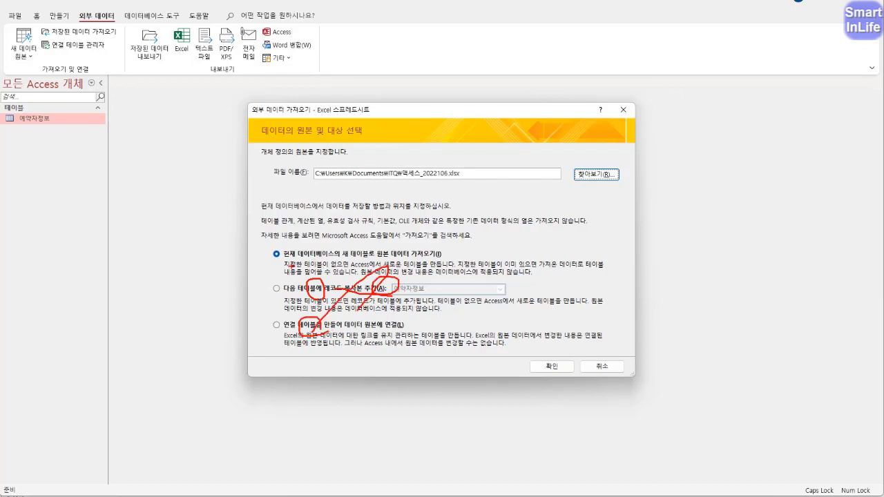
pyautogui.moveTo(297, 264)
pyautogui.mouseDown()
pyautogui.moveTo(278, 267)
pyautogui.moveTo(270, 246)
pyautogui.moveTo(302, 257)
pyautogui.mouseUp()
pyautogui.press('Escape')
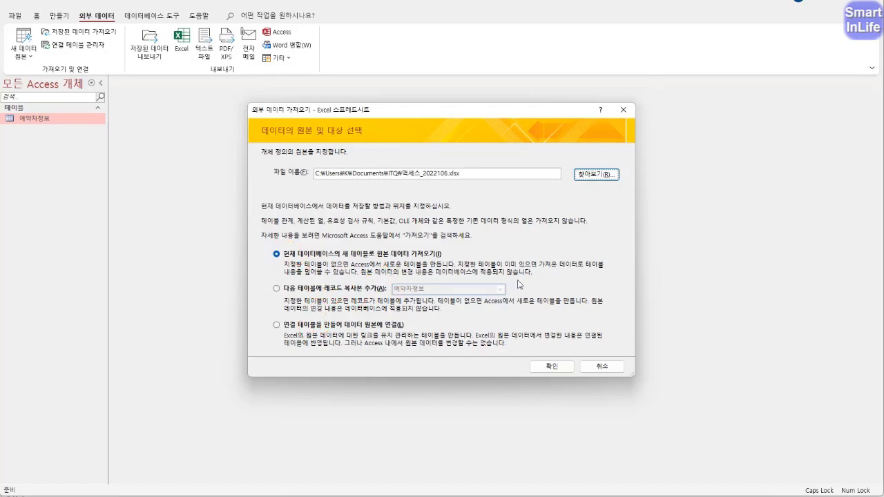
# - Confirm importing into a new table and keep the first row as column headings
pyautogui.click(552, 367)
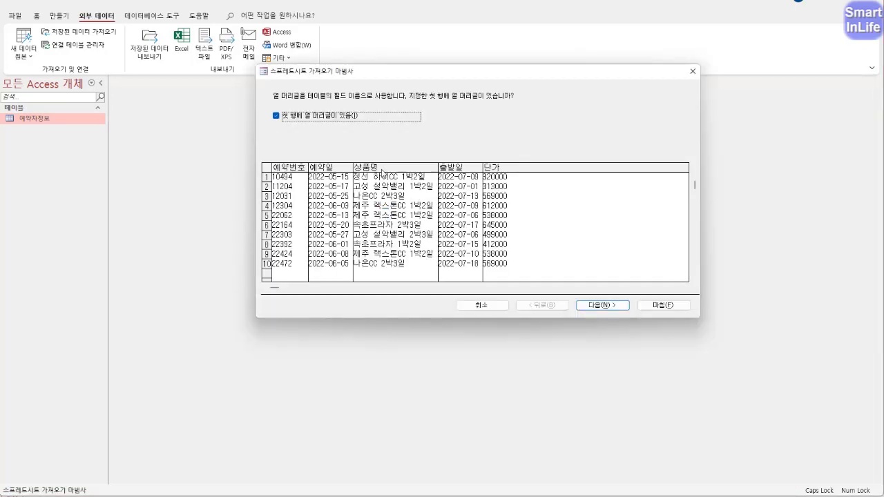
pyautogui.hotkey('ctrl', '2')
pyautogui.moveTo(265, 157); pyautogui.dragTo(266, 176)
pyautogui.moveTo(318, 118)
pyautogui.mouseDown()
pyautogui.moveTo(347, 112)
pyautogui.moveTo(336, 128)
pyautogui.mouseUp()
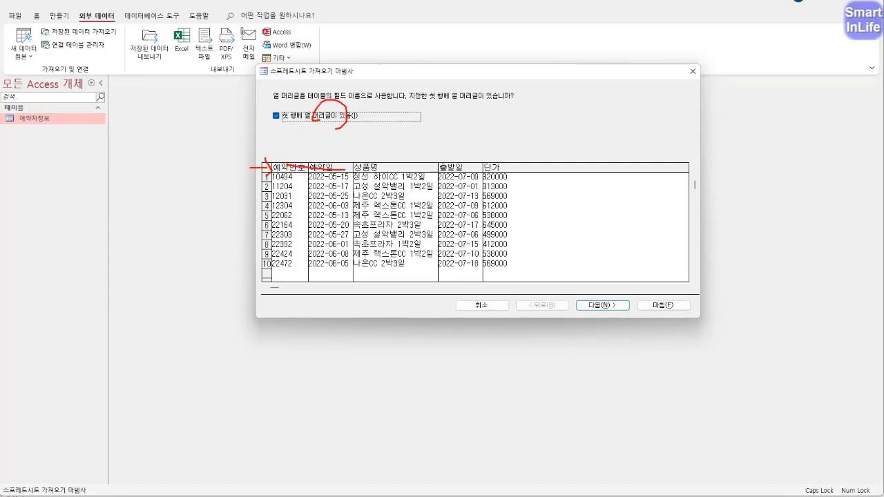
pyautogui.press('Escape')
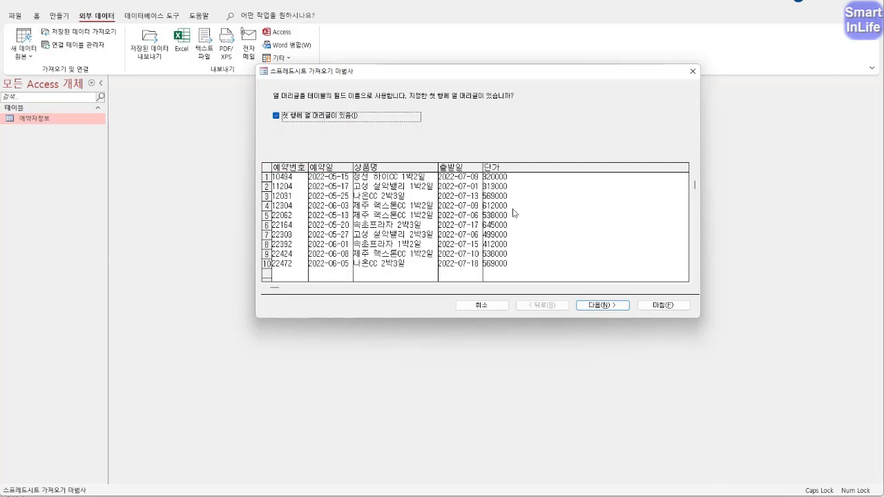
pyautogui.click(602, 304)
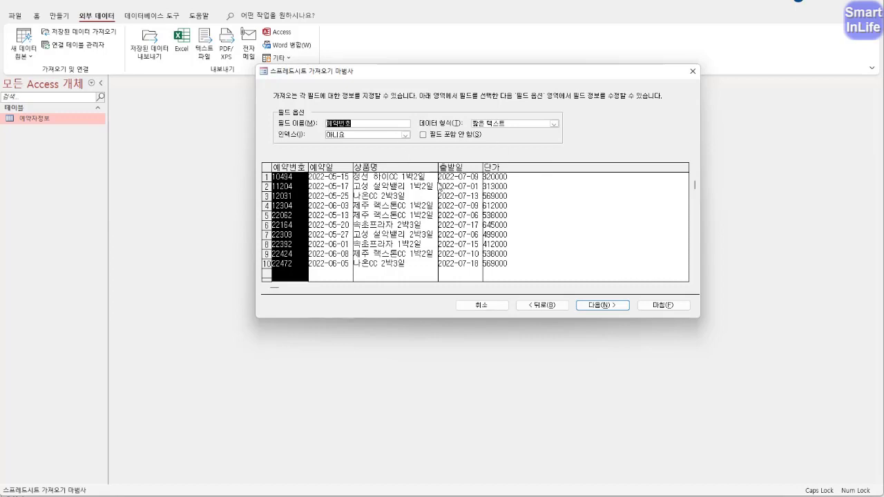
# - Set the imported 단가 column's data type to 정수(Long)
pyautogui.click(338, 169)
pyautogui.click(419, 173)
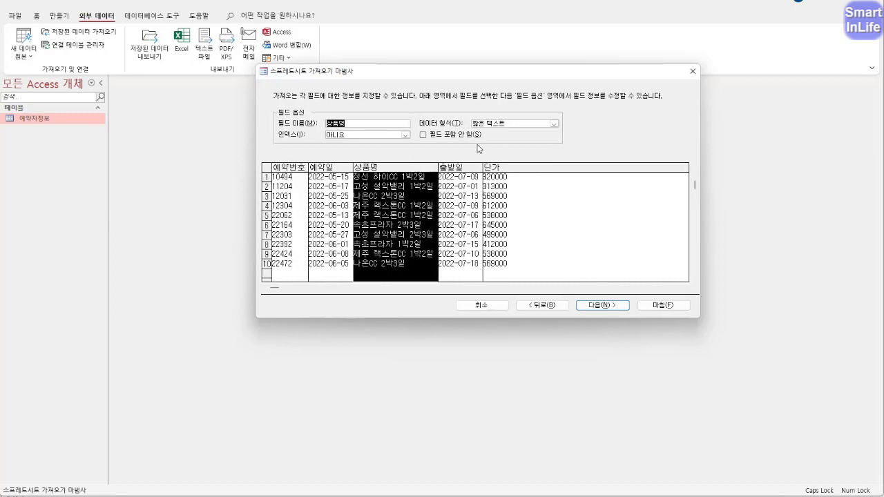
pyautogui.click(459, 170)
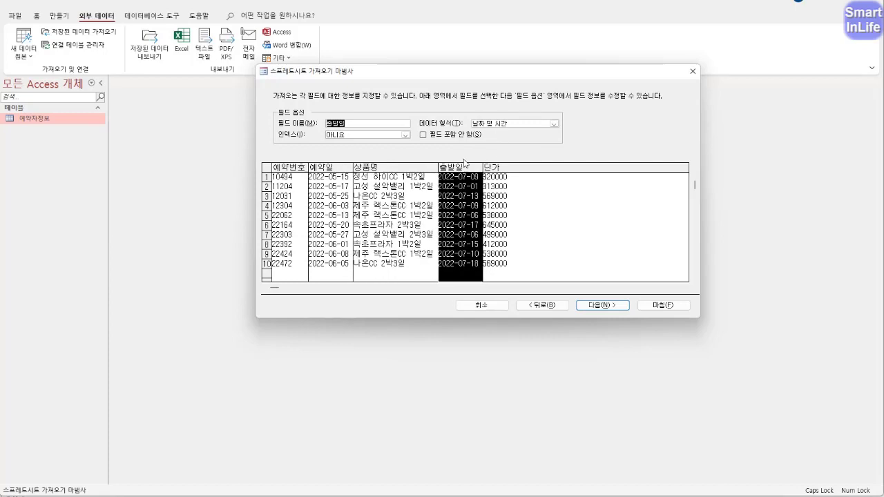
pyautogui.click(500, 169)
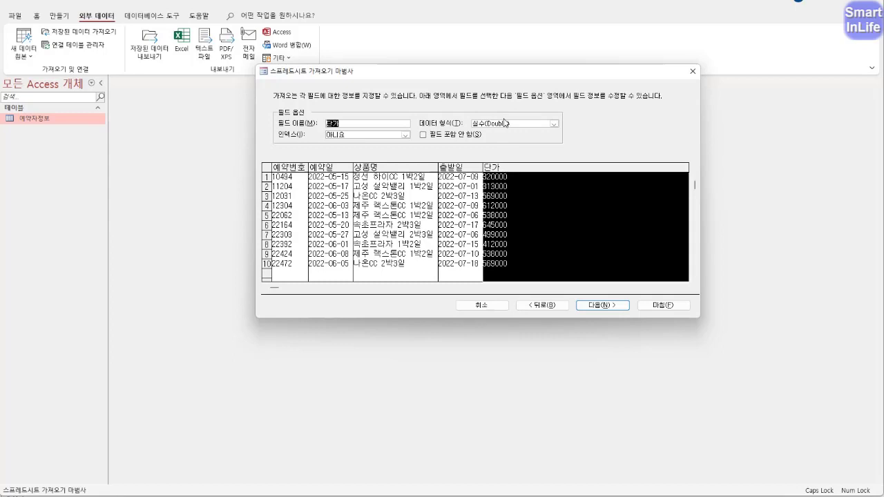
pyautogui.click(554, 124)
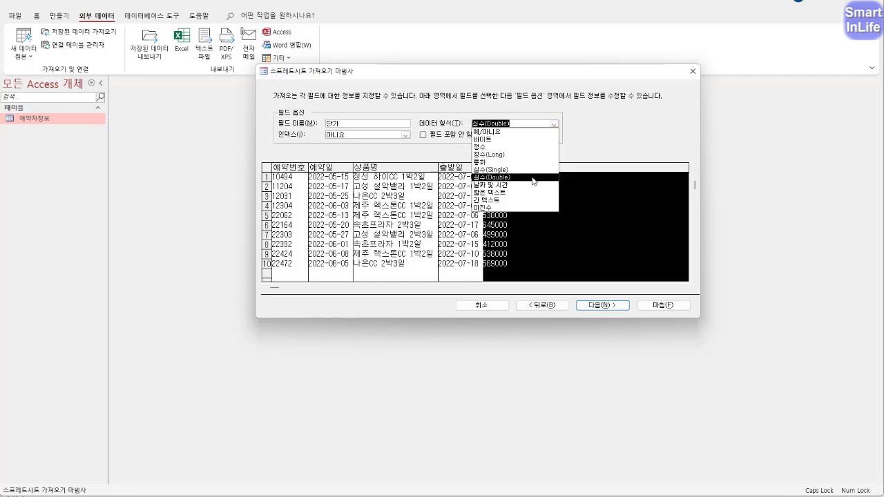
pyautogui.click(543, 156)
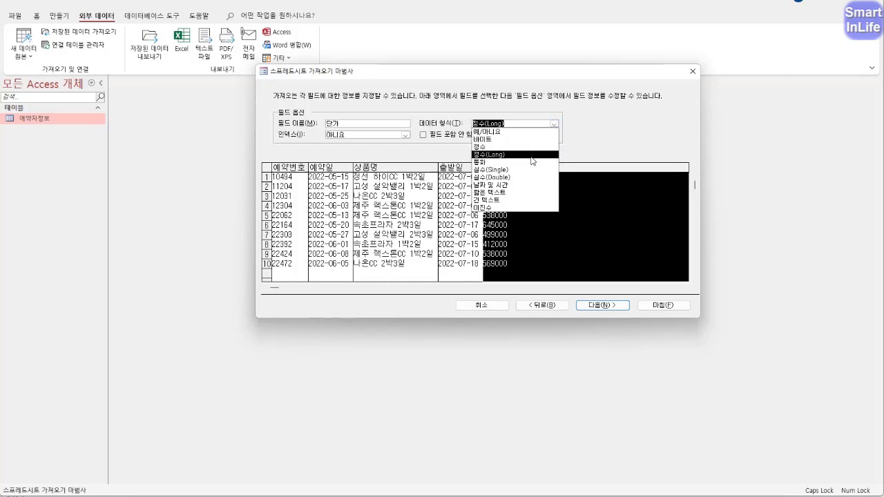
pyautogui.click(532, 157)
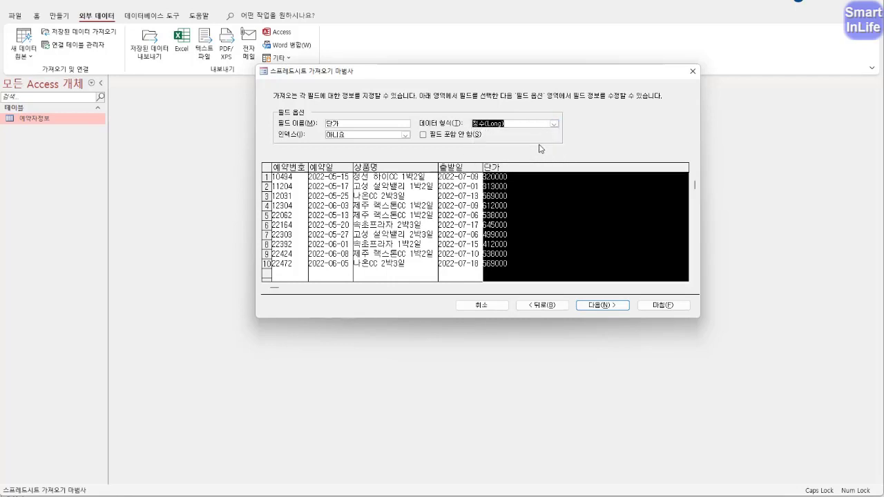
# - Select the 예약번호 column and advance the wizard to the primary key page
pyautogui.hotkey('ctrl', '2')
pyautogui.moveTo(456, 147)
pyautogui.mouseDown()
pyautogui.moveTo(425, 153)
pyautogui.moveTo(422, 122)
pyautogui.moveTo(486, 128)
pyautogui.moveTo(446, 149)
pyautogui.mouseUp()
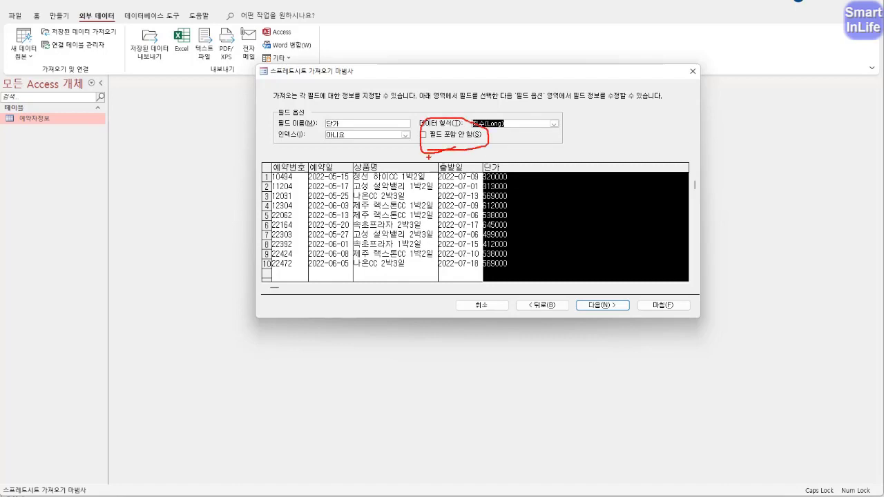
pyautogui.moveTo(366, 155); pyautogui.dragTo(397, 141)
pyautogui.moveTo(404, 181)
pyautogui.mouseDown()
pyautogui.moveTo(378, 195)
pyautogui.moveTo(384, 202)
pyautogui.mouseUp()
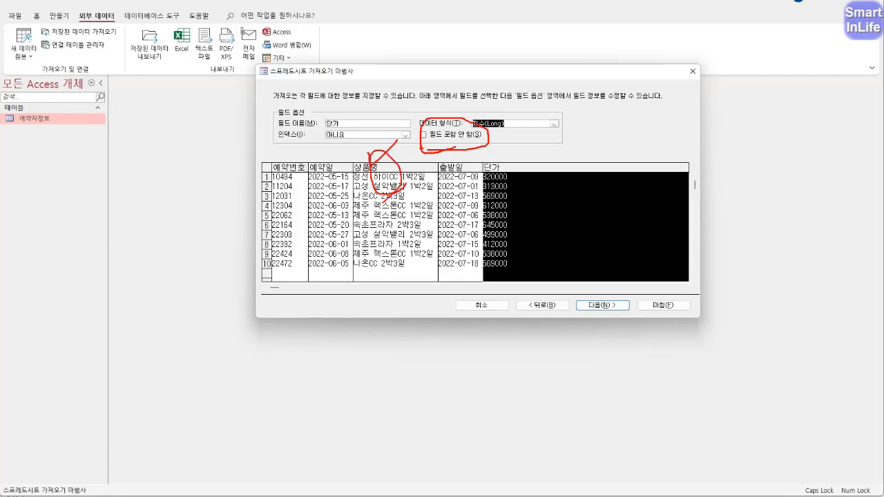
pyautogui.moveTo(428, 144); pyautogui.dragTo(428, 124)
pyautogui.press('Escape')
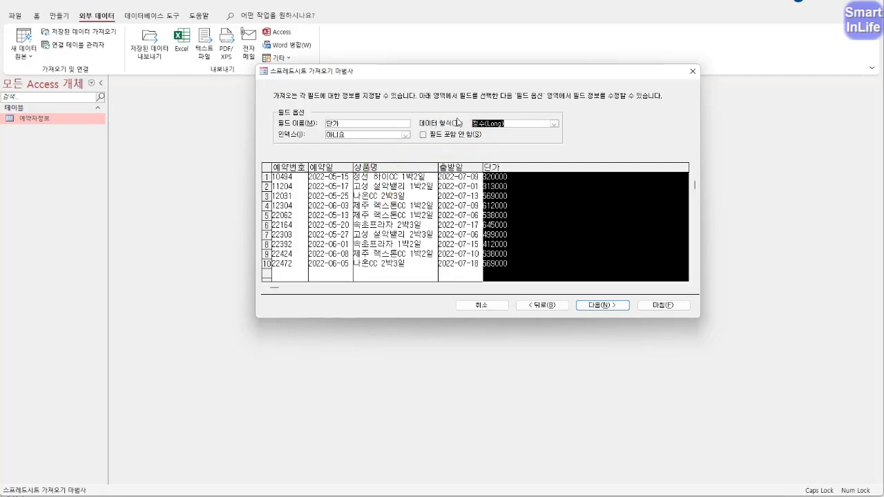
pyautogui.click(292, 167)
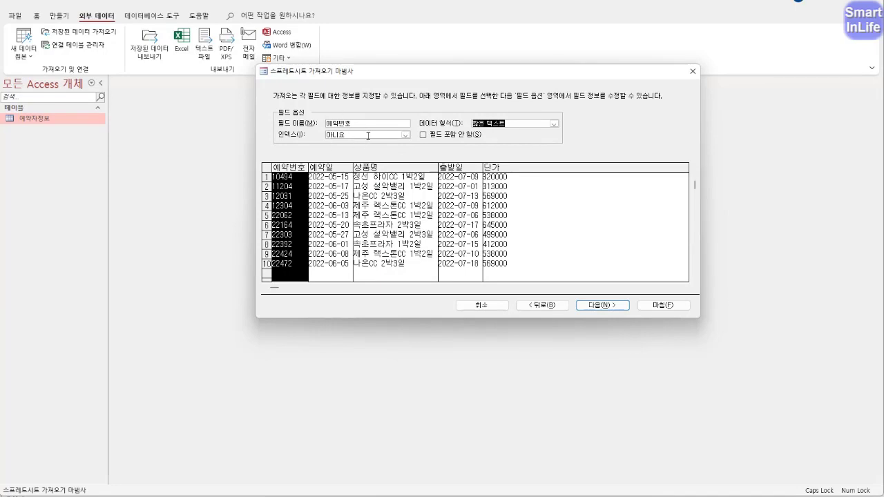
pyautogui.click(597, 305)
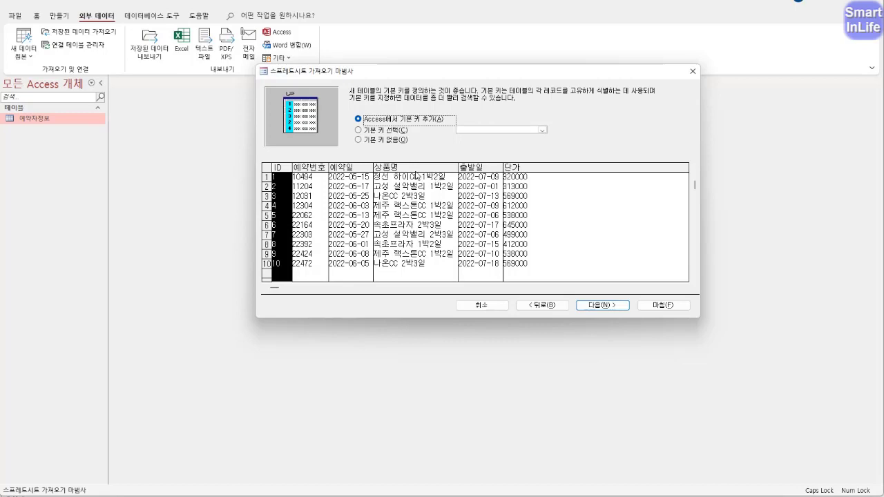
# - Choose your own primary key and set it to 예약번호
pyautogui.hotkey('ctrl', '2')
pyautogui.moveTo(295, 176)
pyautogui.mouseDown()
pyautogui.moveTo(284, 178)
pyautogui.moveTo(282, 153)
pyautogui.moveTo(282, 179)
pyautogui.mouseUp()
pyautogui.moveTo(379, 125)
pyautogui.mouseDown()
pyautogui.moveTo(406, 125)
pyautogui.moveTo(424, 108)
pyautogui.moveTo(346, 125)
pyautogui.moveTo(414, 127)
pyautogui.mouseUp()
pyautogui.moveTo(313, 176)
pyautogui.mouseDown()
pyautogui.moveTo(303, 161)
pyautogui.moveTo(304, 191)
pyautogui.mouseUp()
pyautogui.click(365, 132)
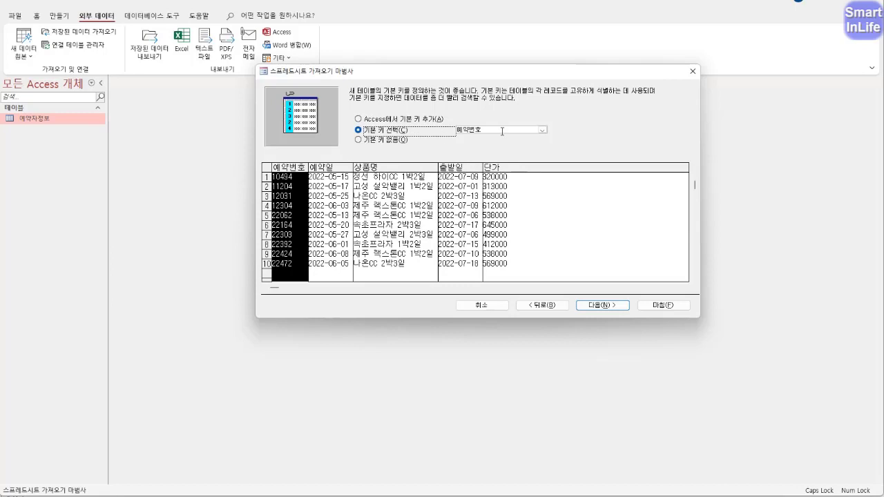
pyautogui.click(542, 130)
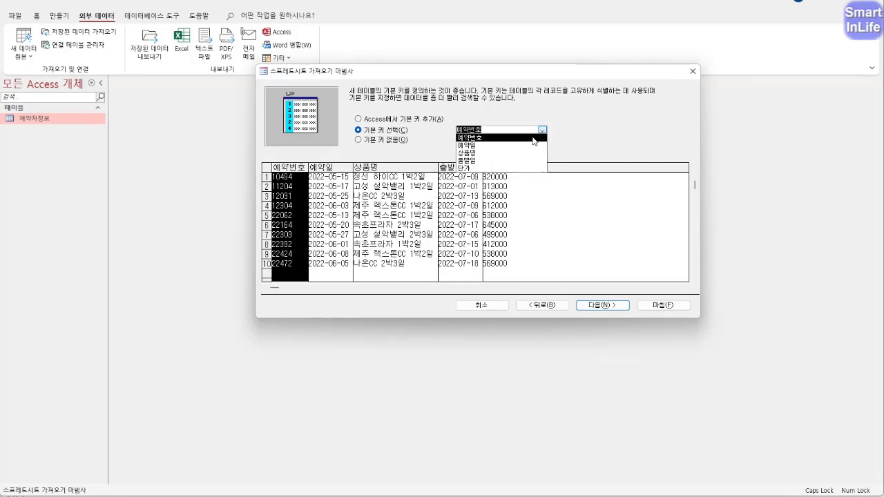
pyautogui.click(532, 138)
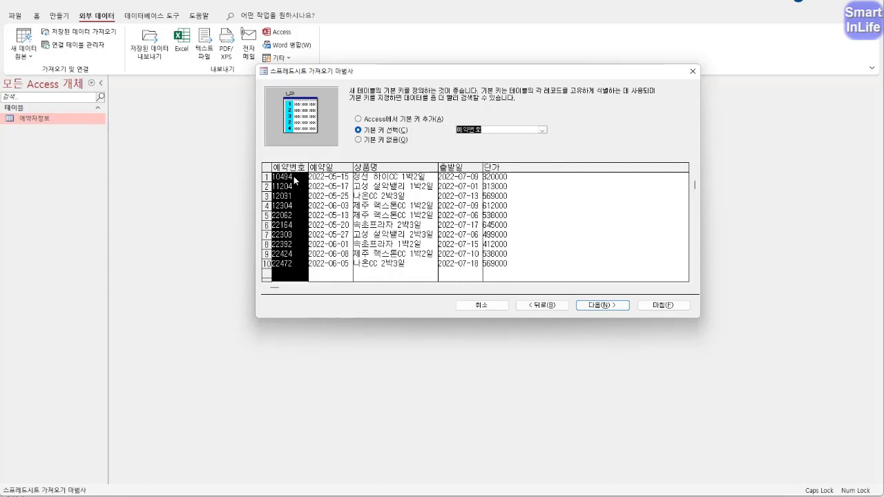
# - Name the new table 예약관리 and finish the import without saving the import steps
pyautogui.click(598, 309)
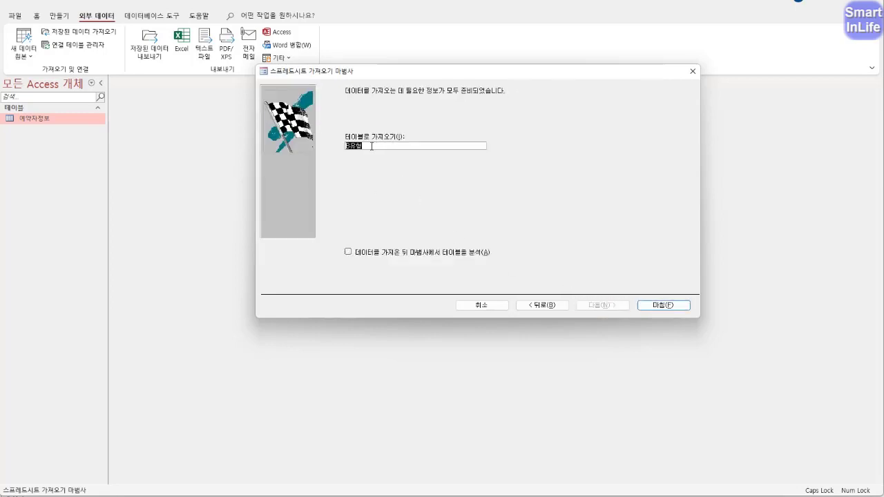
pyautogui.write('예약관리')
pyautogui.click(650, 308)
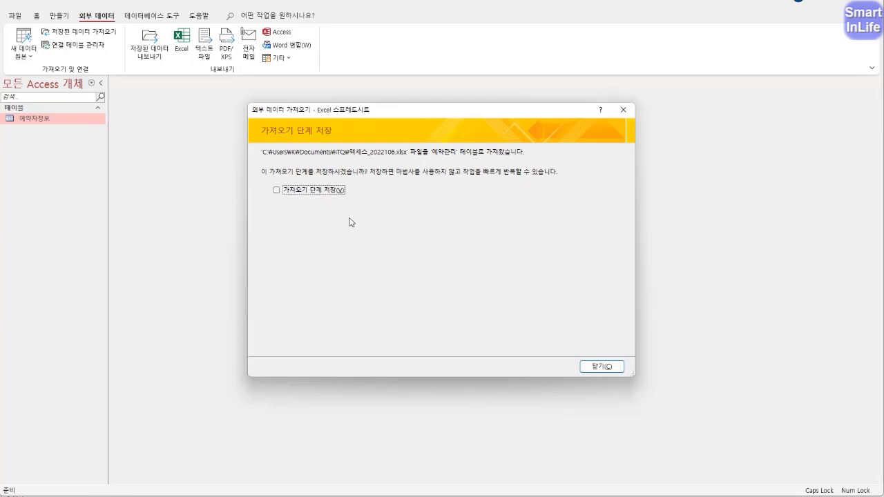
pyautogui.click(605, 368)
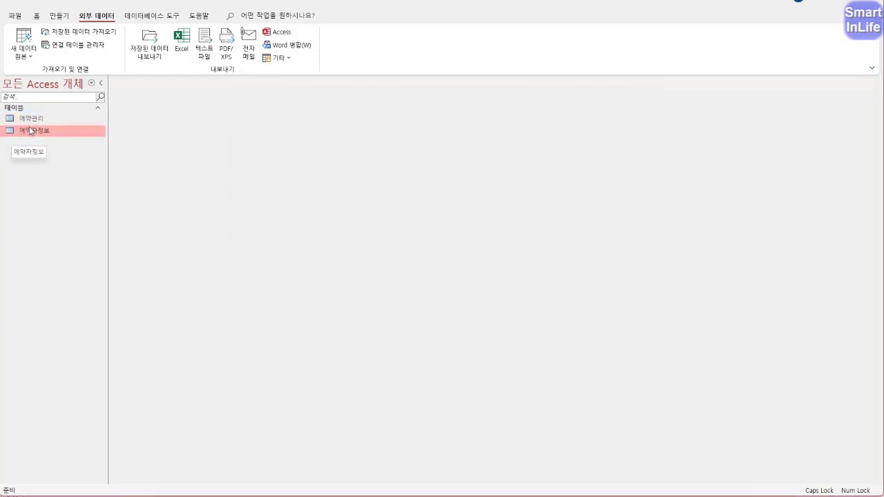
# - Open 예약관리 in Design view from its navigation-pane context menu
pyautogui.click(34, 120)
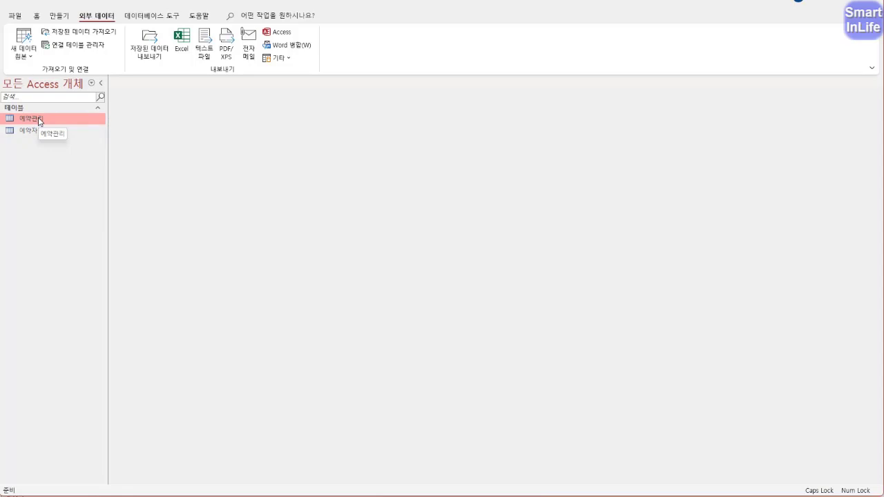
pyautogui.rightClick(40, 121)
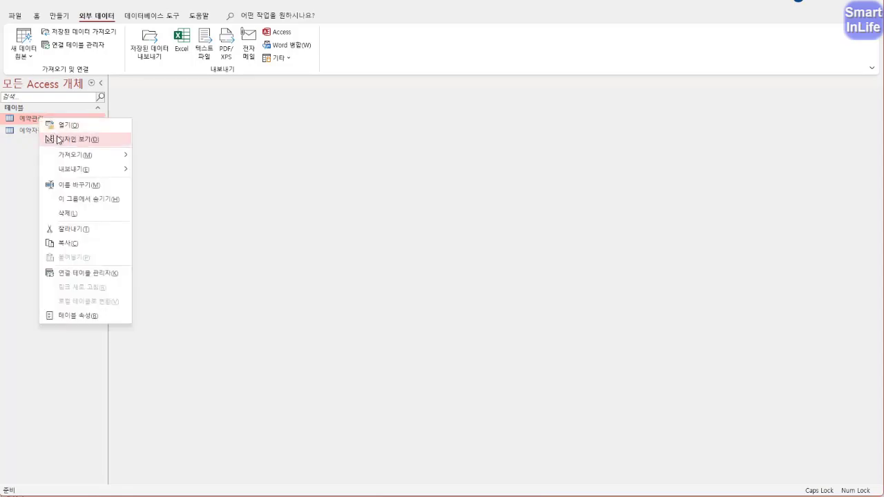
pyautogui.click(58, 139)
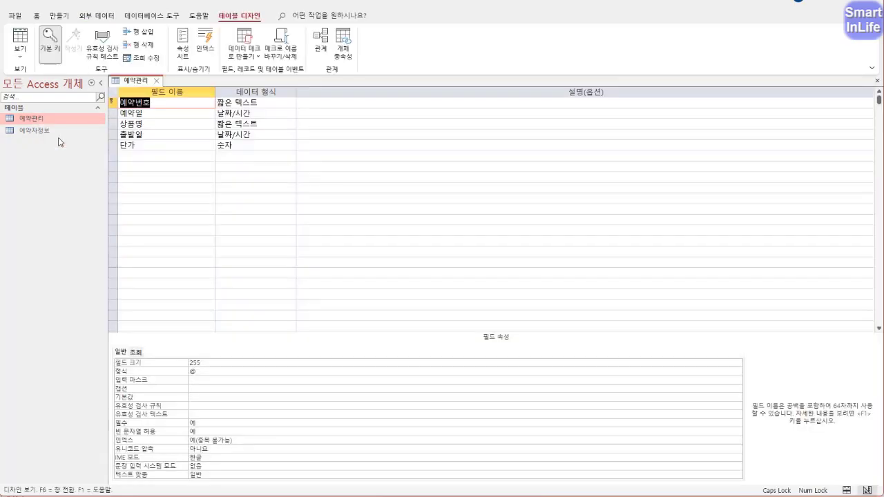
# - Change the 예약번호 field size from 255 to 5
pyautogui.click(151, 103)
pyautogui.moveTo(123, 103)
pyautogui.mouseDown()
pyautogui.moveTo(107, 97)
pyautogui.moveTo(119, 109)
pyautogui.mouseUp()
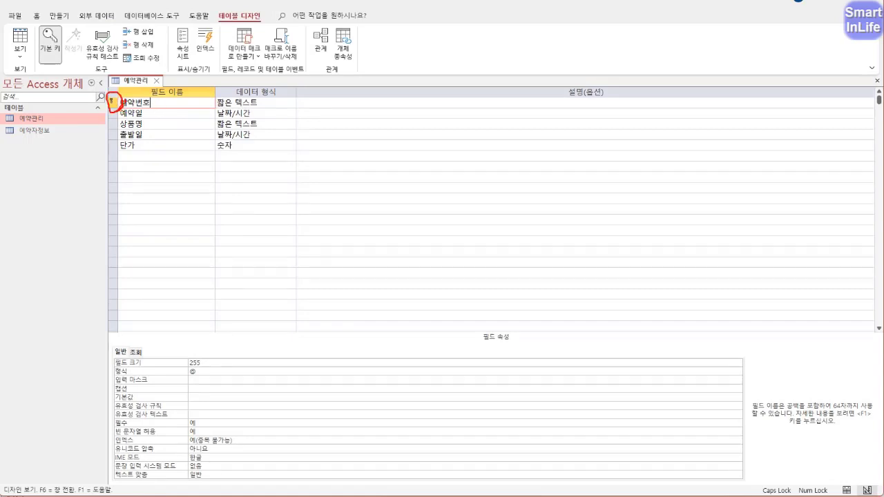
pyautogui.moveTo(46, 62)
pyautogui.mouseDown()
pyautogui.moveTo(54, 33)
pyautogui.moveTo(48, 68)
pyautogui.mouseUp()
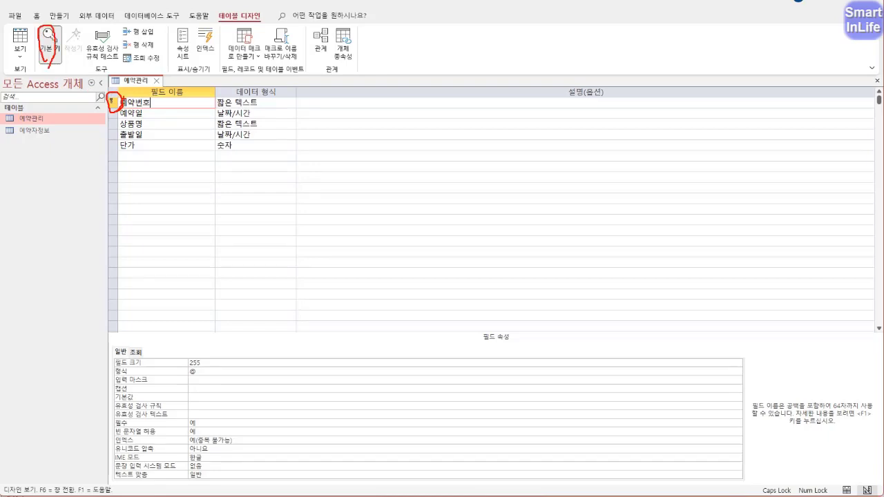
pyautogui.press('Escape')
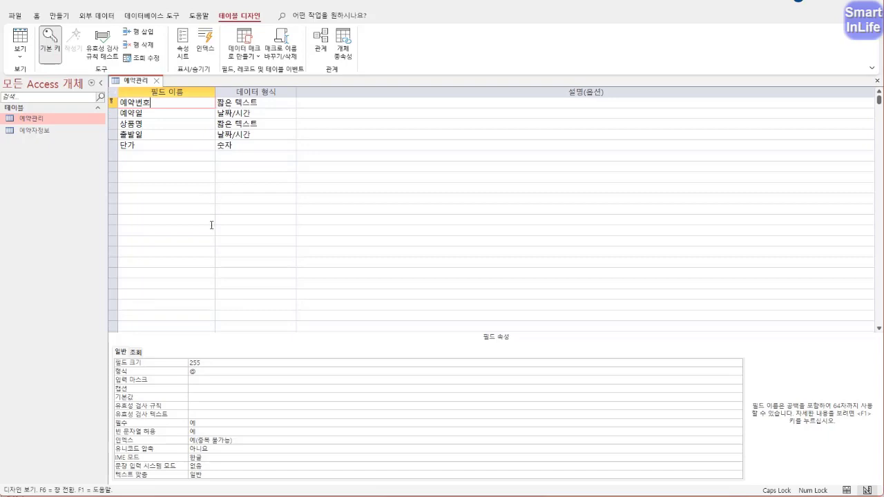
pyautogui.click(210, 362)
pyautogui.click(175, 361)
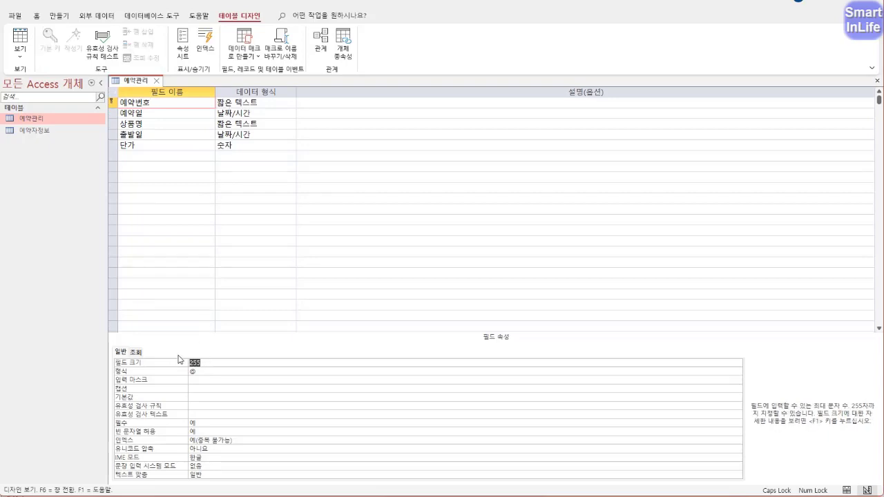
pyautogui.write('5')
# - Give the 예약일 field the 간단한 날짜 format
pyautogui.click(148, 115)
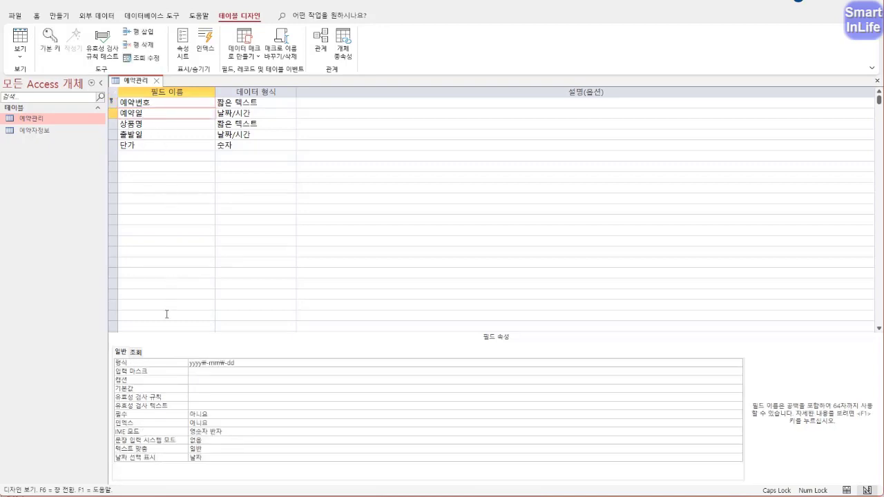
pyautogui.click(239, 364)
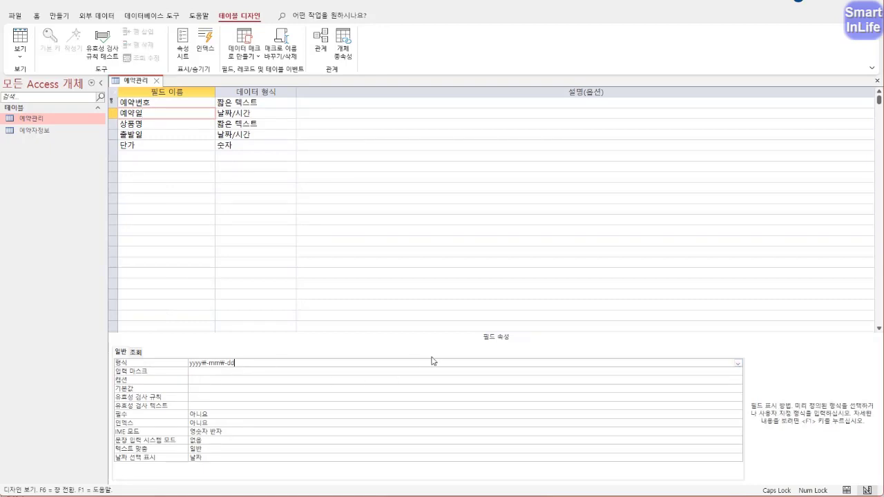
pyautogui.click(738, 363)
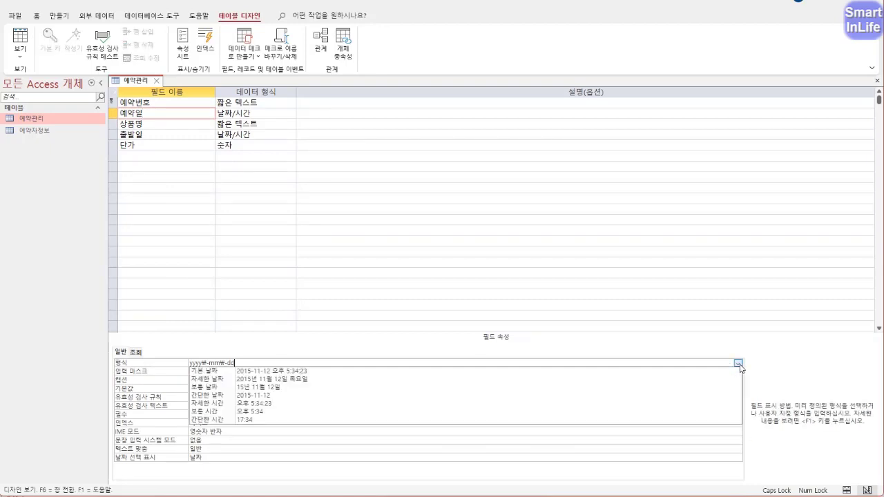
pyautogui.click(221, 397)
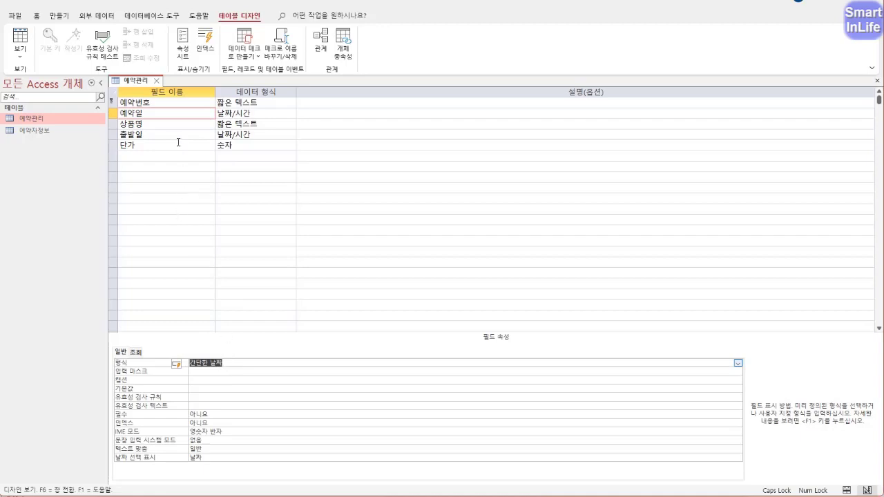
# - Set the 상품명 field size to 20
pyautogui.click(165, 123)
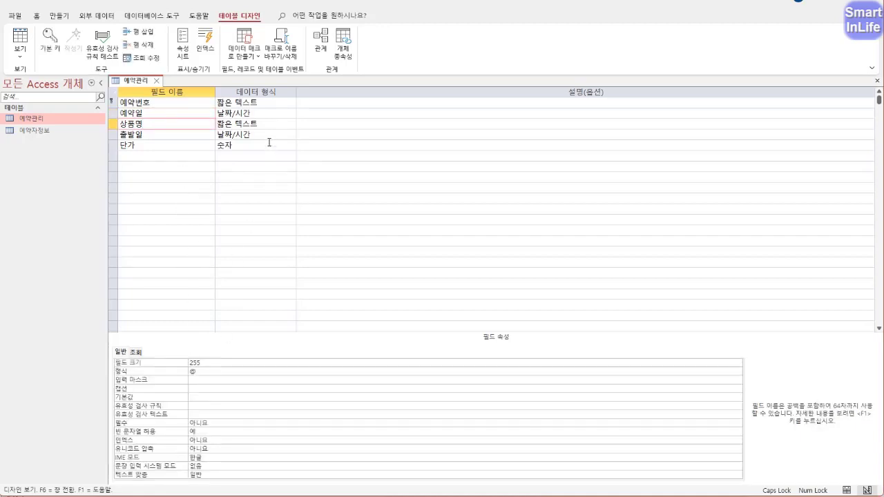
pyautogui.click(254, 124)
pyautogui.click(202, 364)
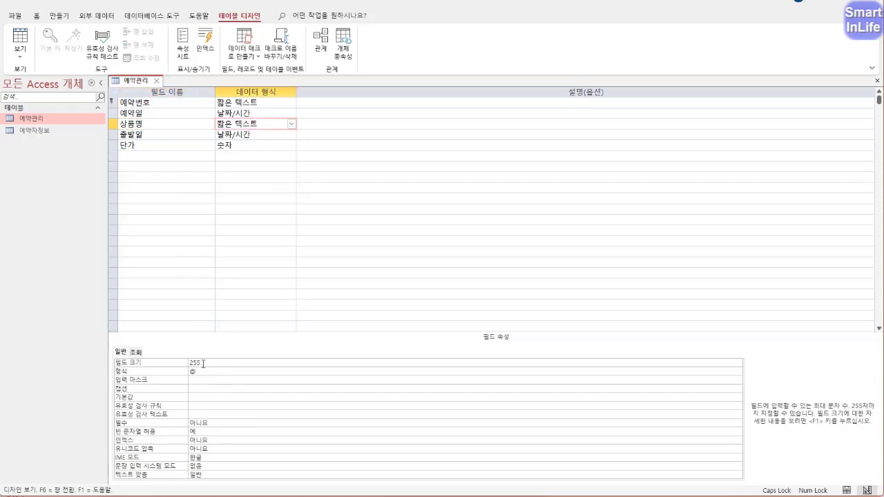
pyautogui.moveTo(203, 364); pyautogui.dragTo(187, 363)
pyautogui.write('20')
# - Give the 출발일 field the 보통 날짜 format and select the 단가 row
pyautogui.click(172, 135)
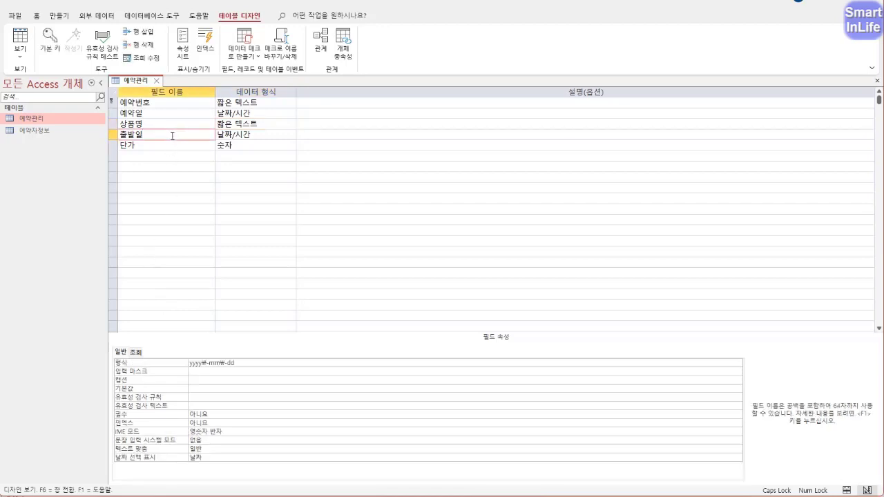
pyautogui.click(250, 135)
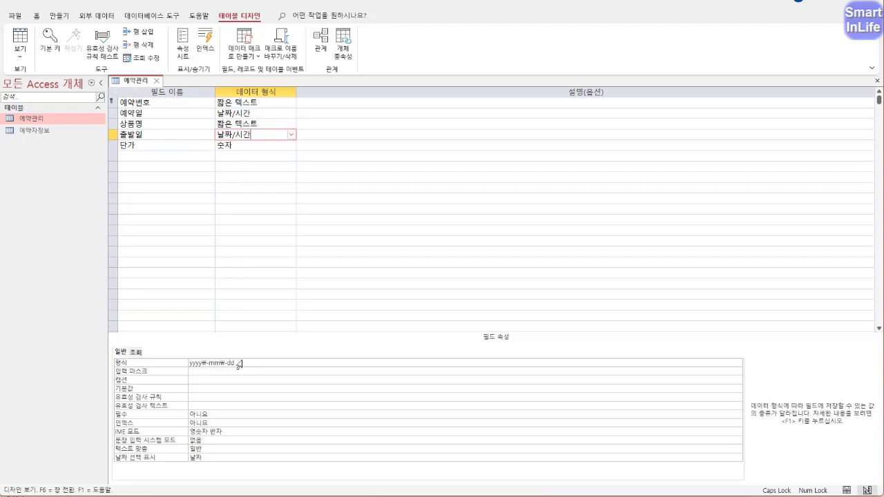
pyautogui.click(360, 364)
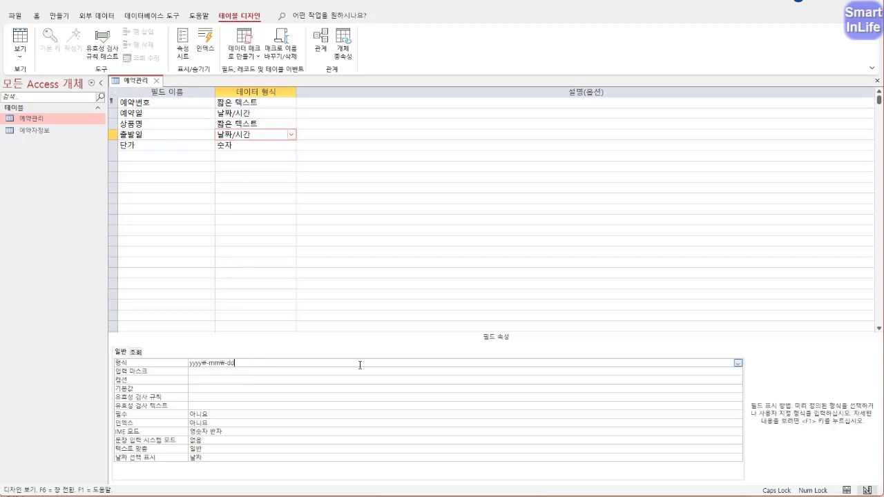
pyautogui.click(738, 363)
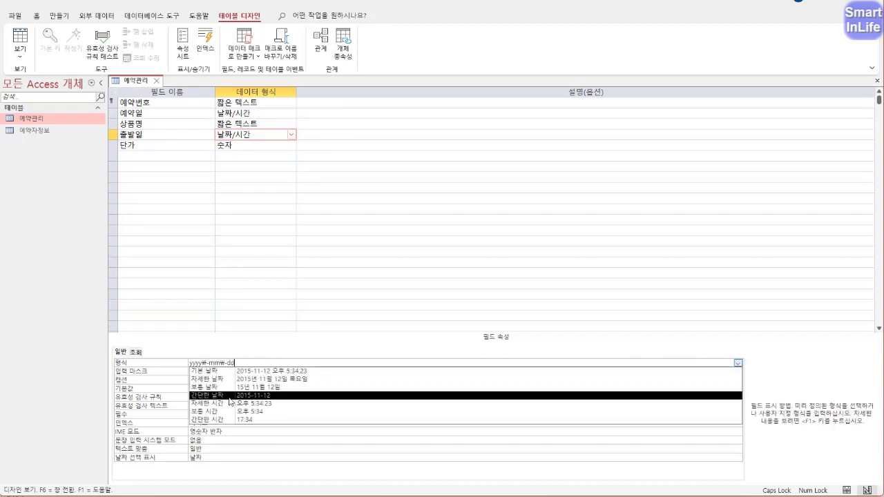
pyautogui.click(226, 388)
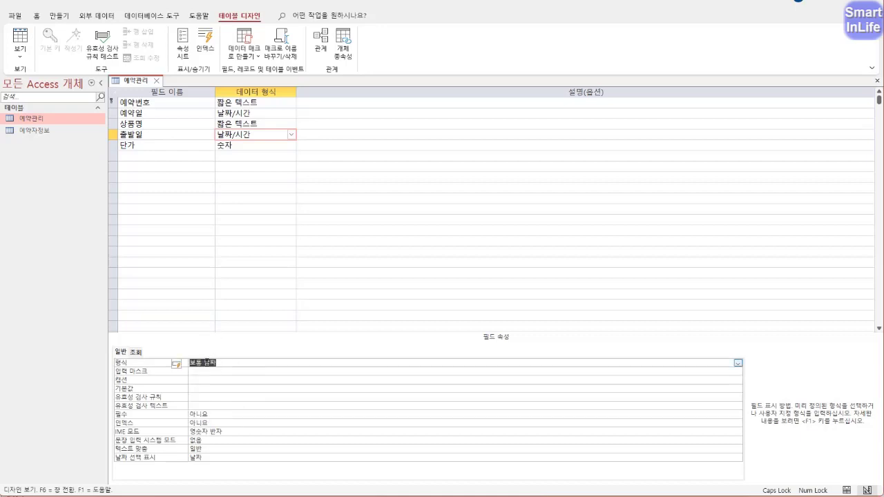
pyautogui.click(165, 148)
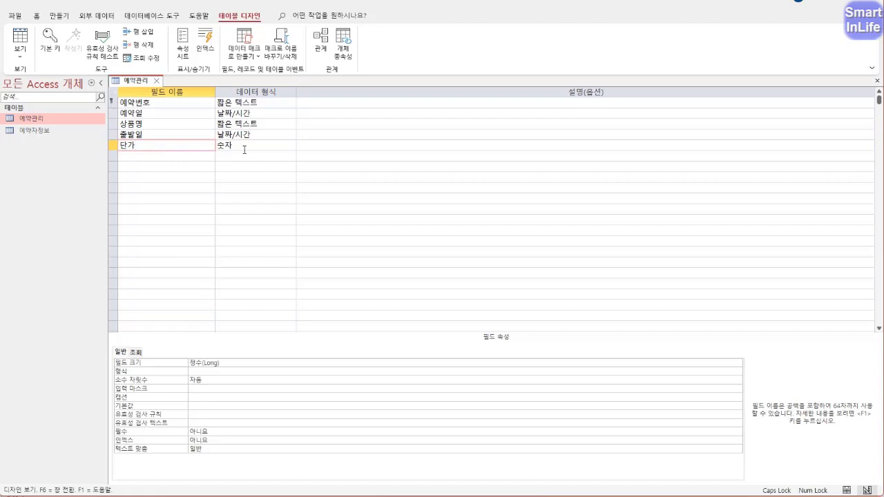
# - Set the 단가 field's 형식 to 통화 (currency)
pyautogui.click(208, 373)
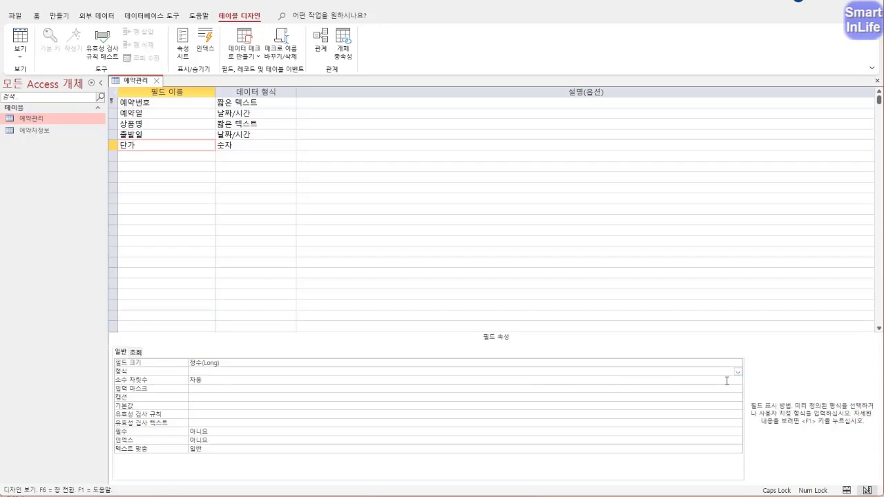
pyautogui.click(739, 374)
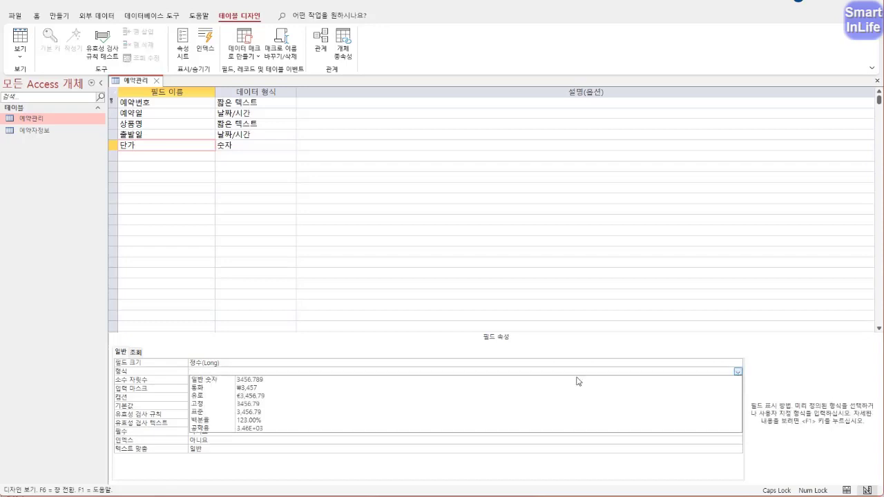
pyautogui.click(325, 389)
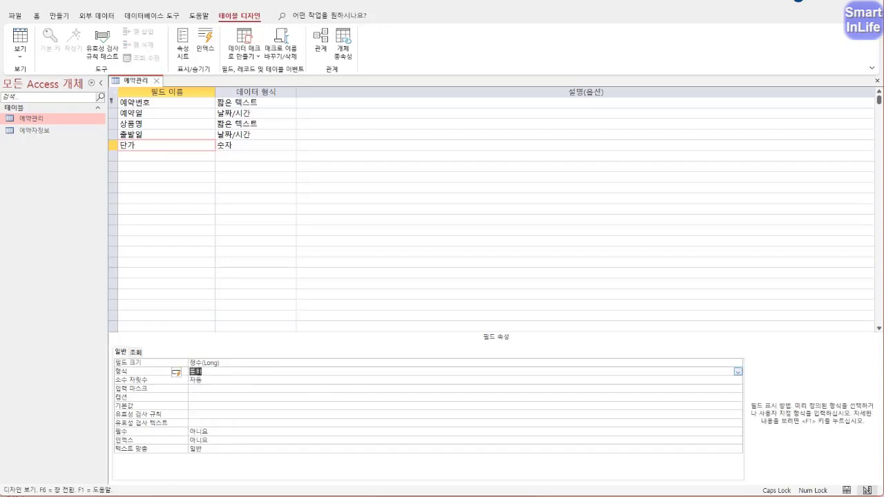
pyautogui.click(200, 382)
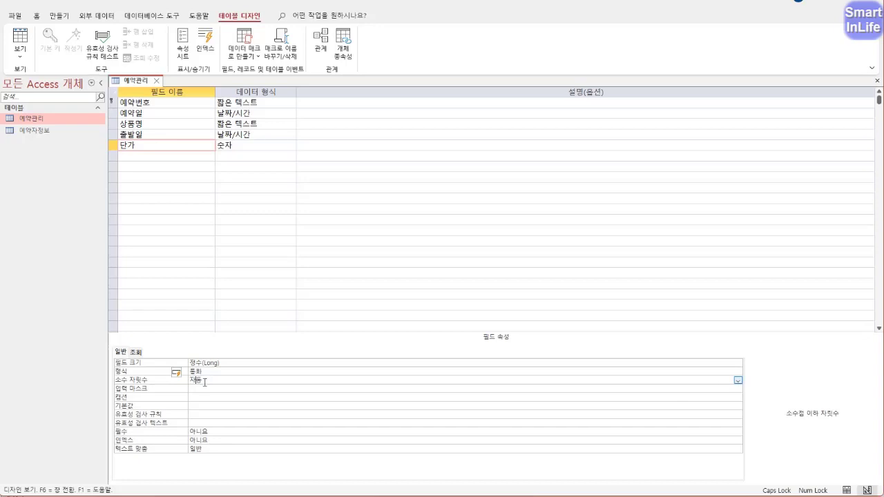
# - Save the table, check the ₩ prices in Datasheet view, then return to Design view
pyautogui.rightClick(131, 85)
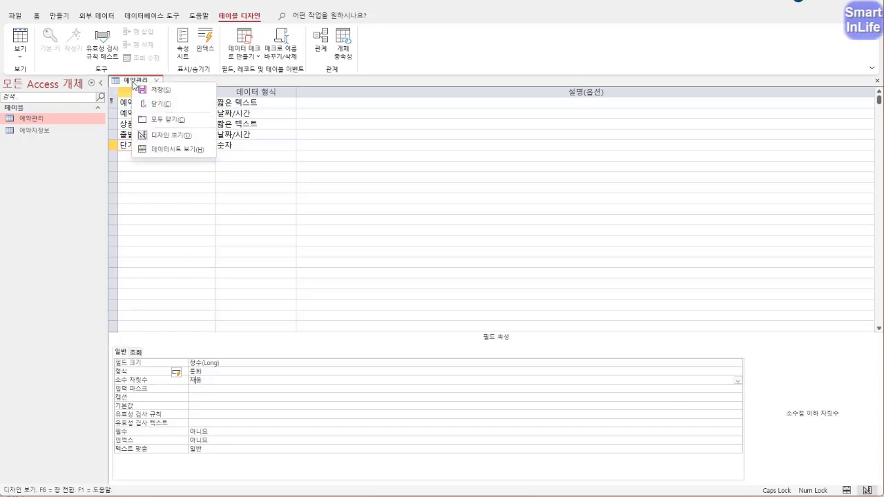
pyautogui.click(159, 150)
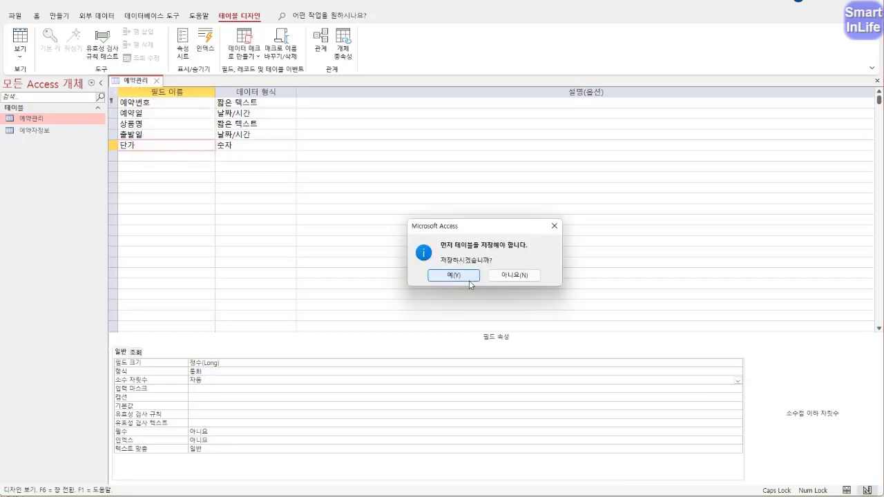
pyautogui.click(458, 276)
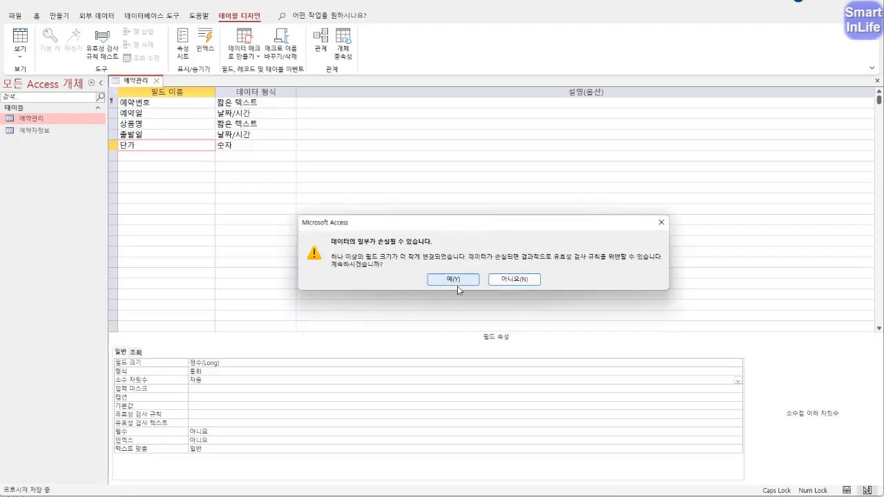
pyautogui.click(454, 279)
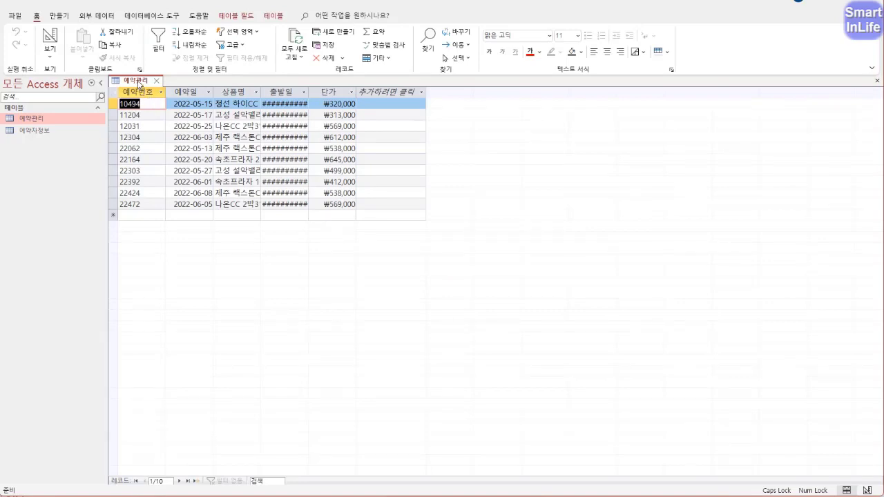
pyautogui.rightClick(140, 81)
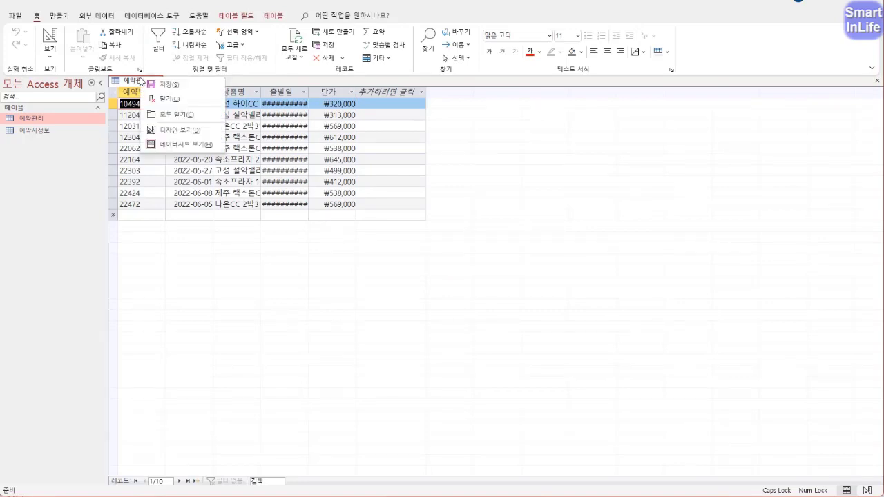
pyautogui.click(173, 127)
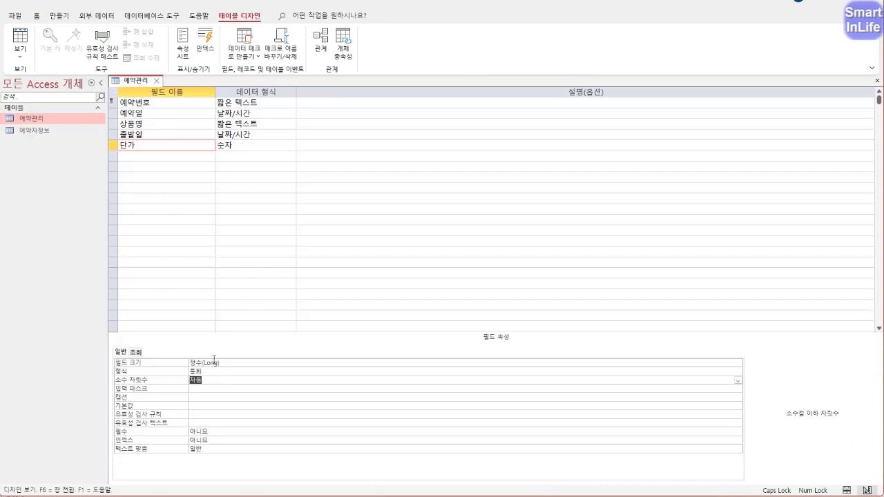
# - Add a 지역 short-text field below 단가 with field size 2
pyautogui.click(212, 381)
pyautogui.click(169, 158)
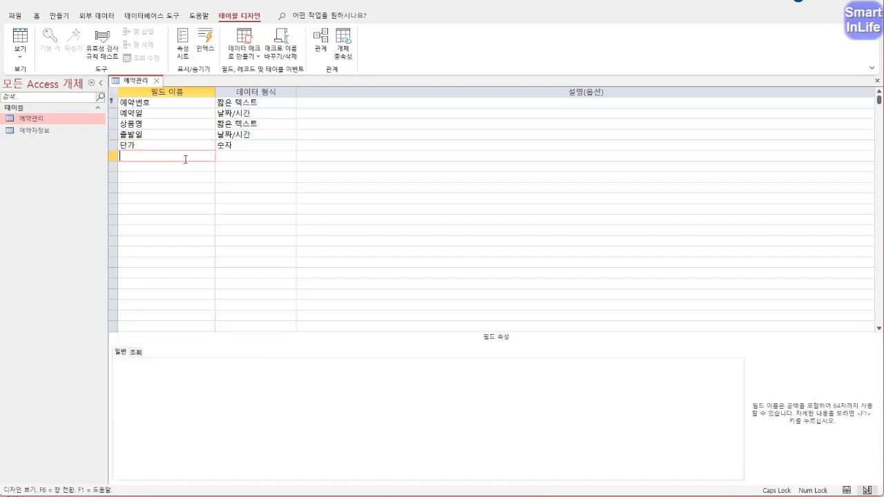
pyautogui.write('지역')
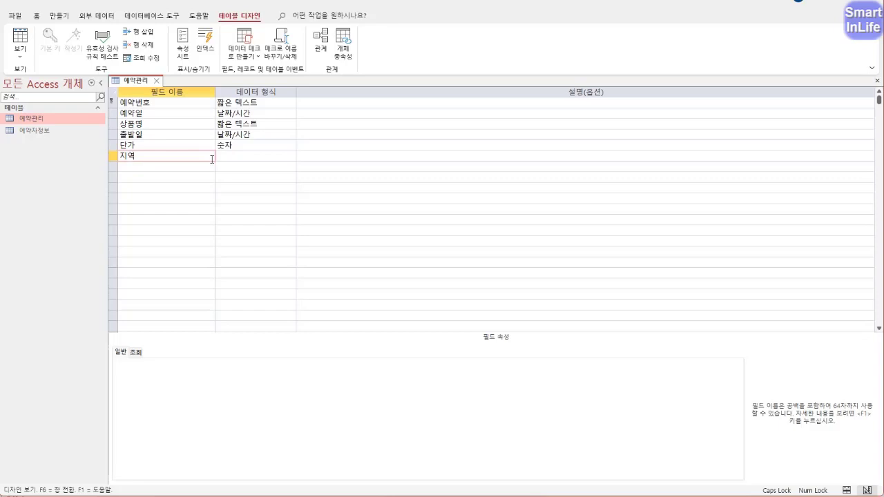
pyautogui.press('Tab')
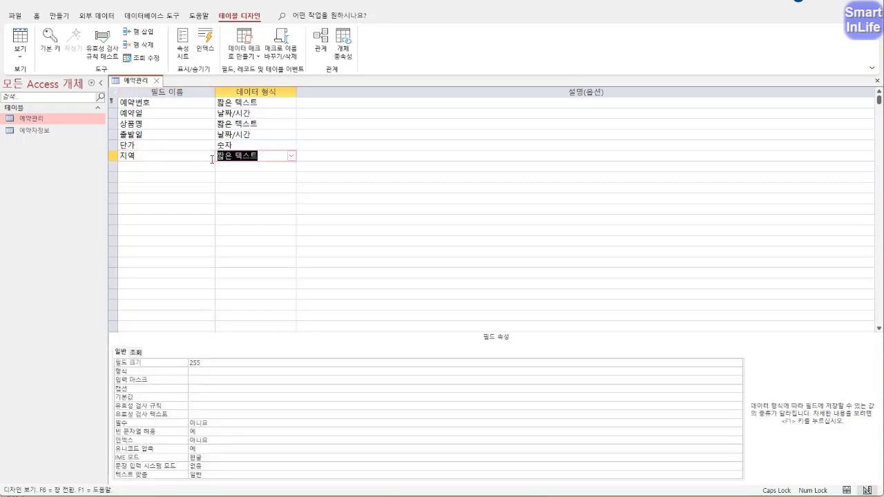
pyautogui.doubleClick(209, 366)
pyautogui.write('2')
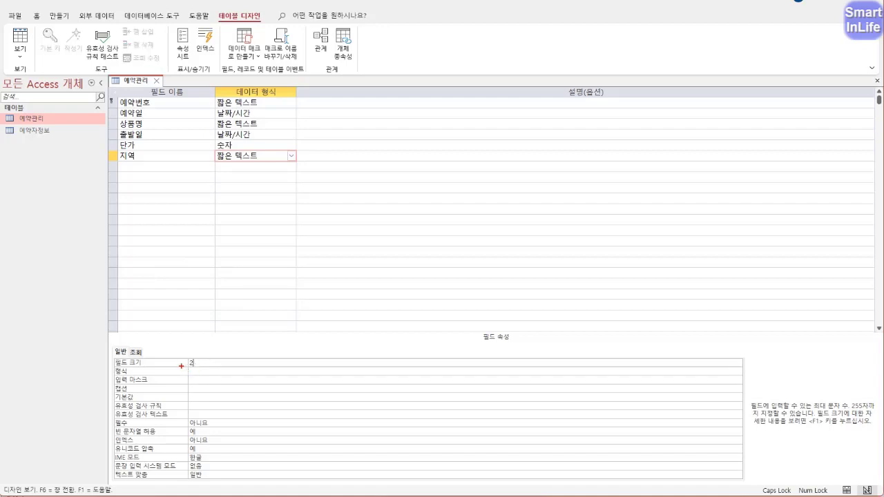
pyautogui.moveTo(177, 362)
pyautogui.mouseDown()
pyautogui.moveTo(123, 403)
pyautogui.moveTo(172, 479)
pyautogui.moveTo(179, 360)
pyautogui.moveTo(156, 367)
pyautogui.mouseUp()
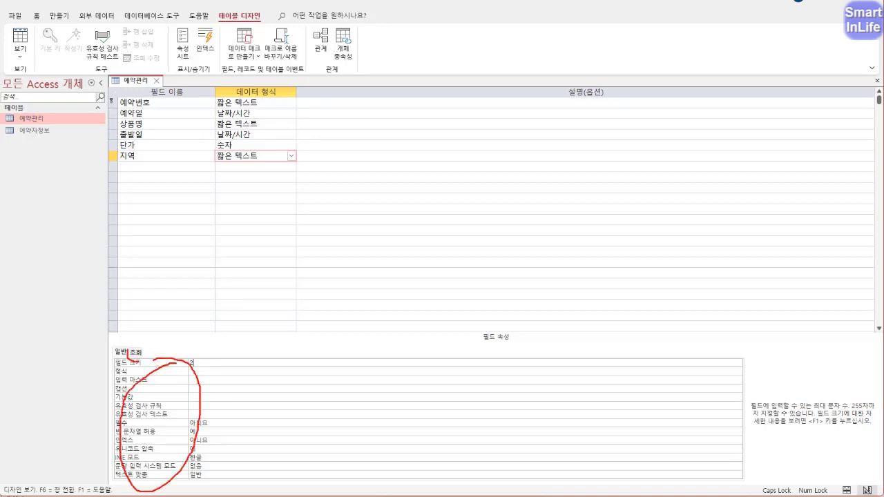
# - Give 지역 a 콤보 상자 lookup with 행 원본 유형 set to 값 목록
pyautogui.click(142, 352)
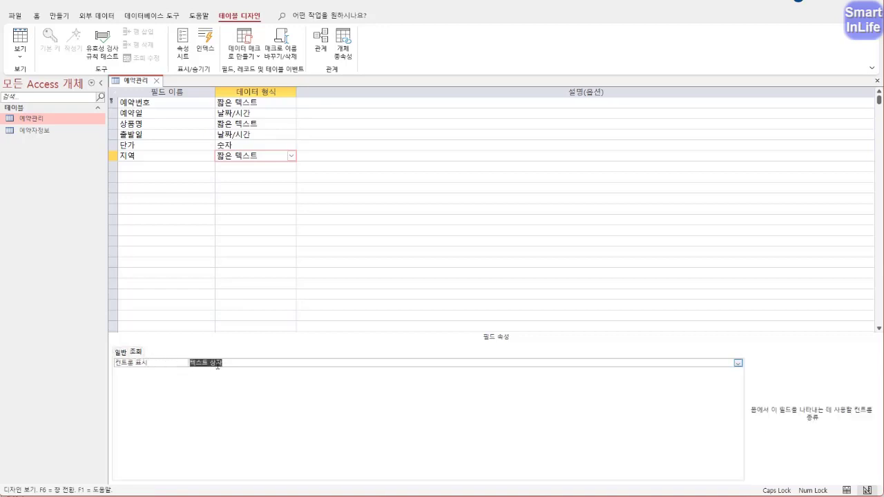
pyautogui.doubleClick(143, 365)
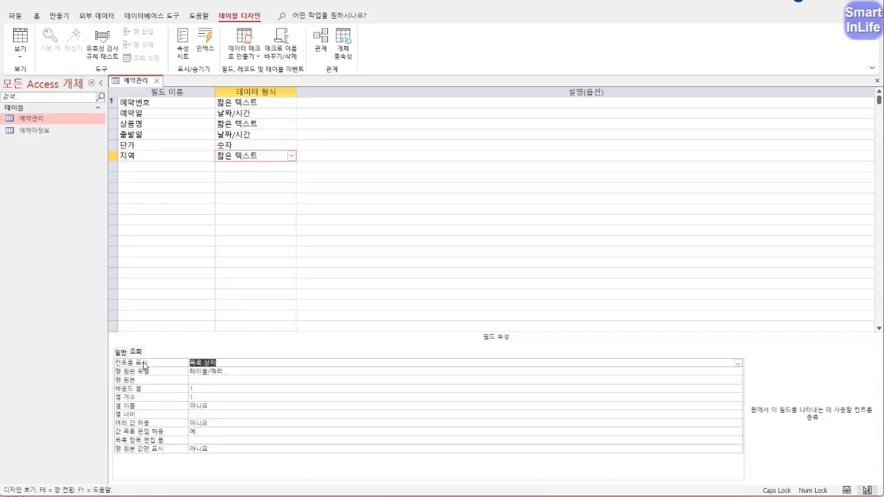
pyautogui.doubleClick(145, 365)
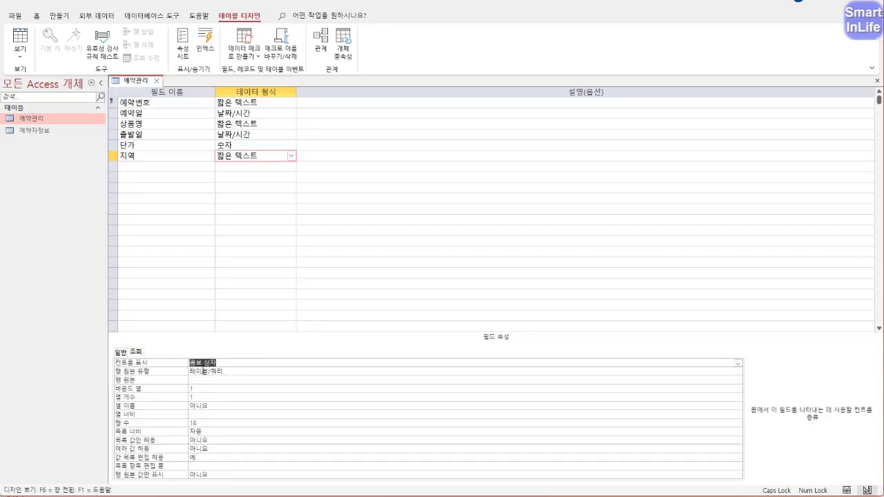
pyautogui.click(235, 371)
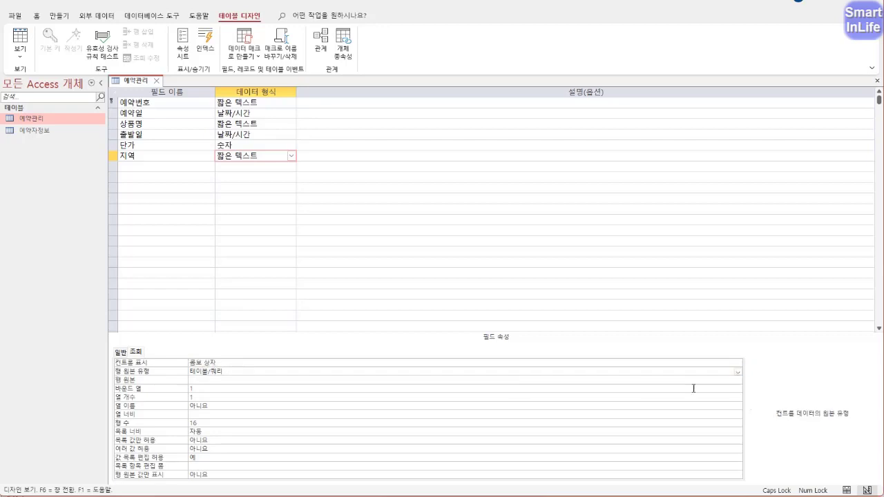
pyautogui.click(738, 373)
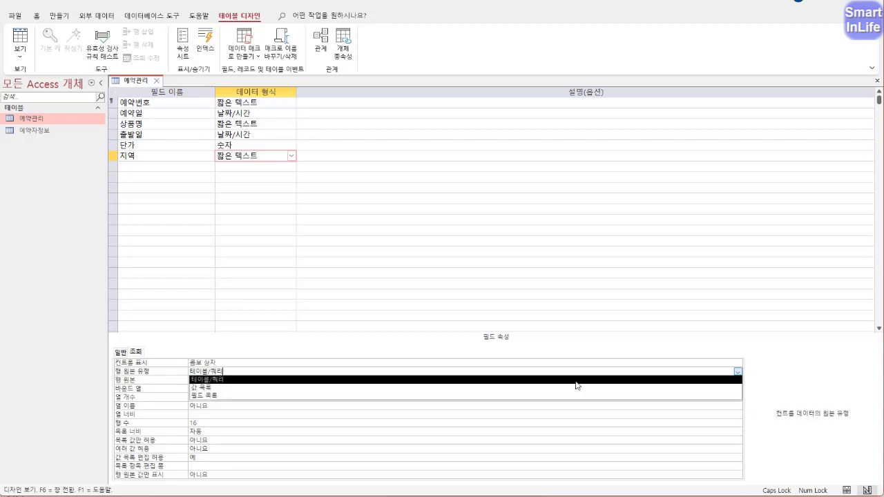
pyautogui.click(300, 393)
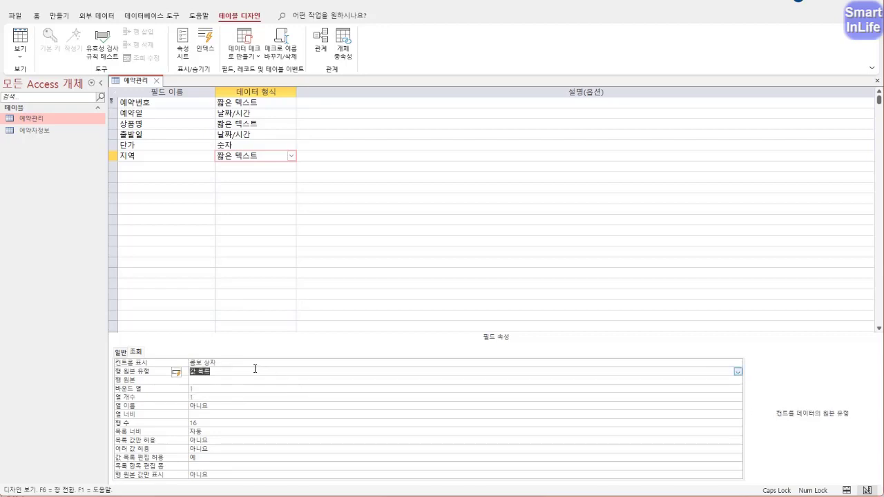
pyautogui.doubleClick(153, 375)
pyautogui.doubleClick(152, 375)
pyautogui.doubleClick(152, 375)
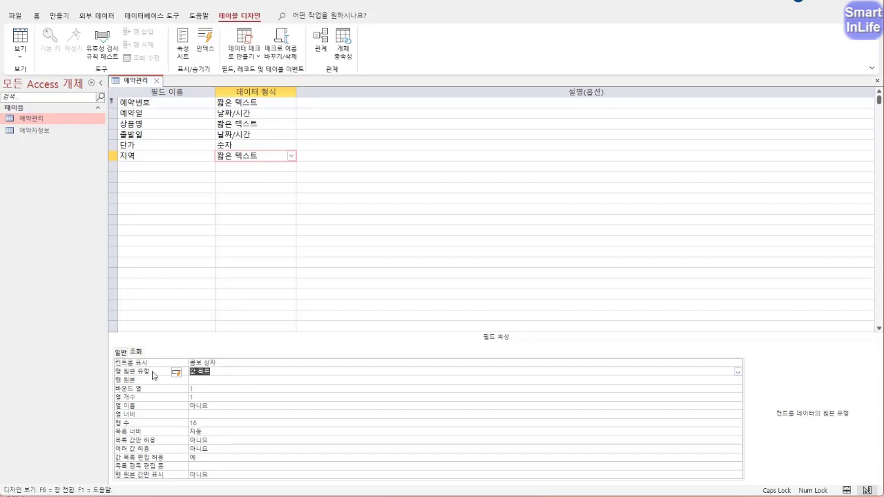
# - Enter 강원;제주 as the 행 원본 and set 목록 값만 허용 to 예
pyautogui.click(215, 380)
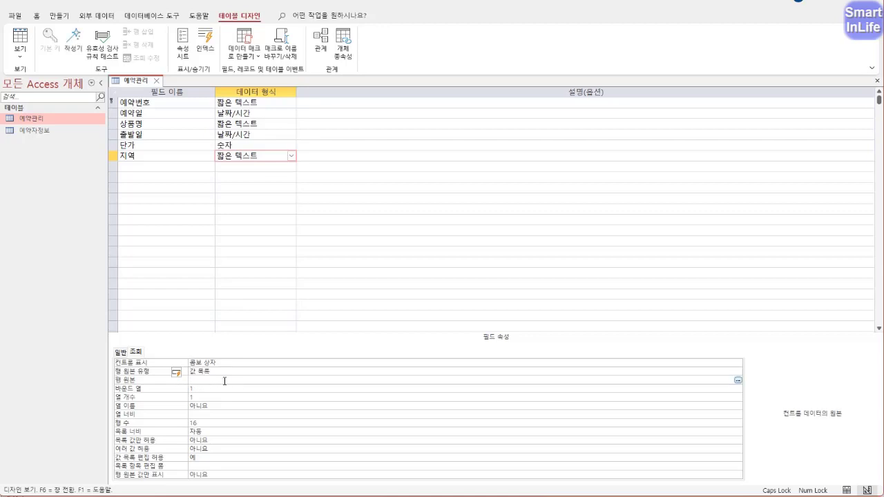
pyautogui.write('강원;제주')
pyautogui.press('Return')
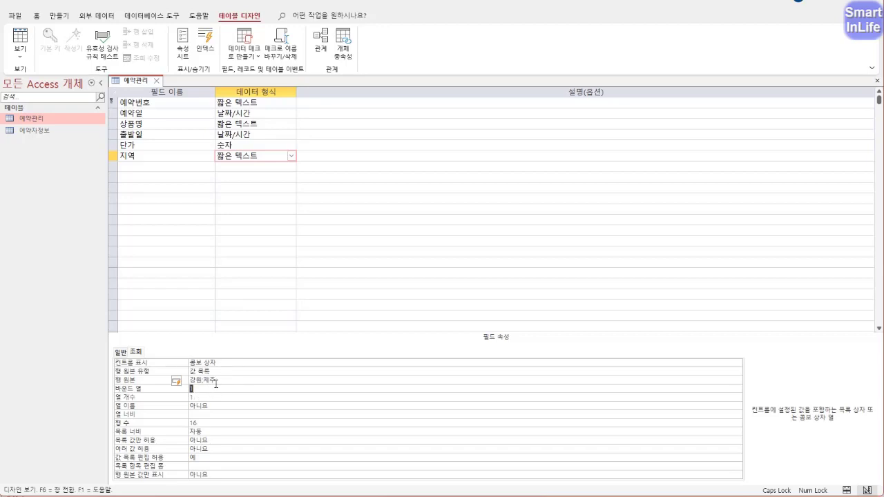
pyautogui.click(194, 391)
pyautogui.click(196, 397)
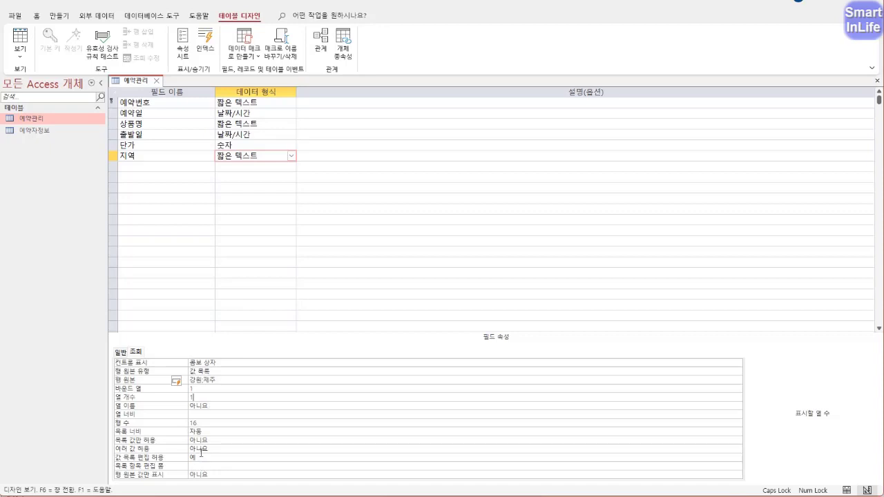
pyautogui.doubleClick(181, 442)
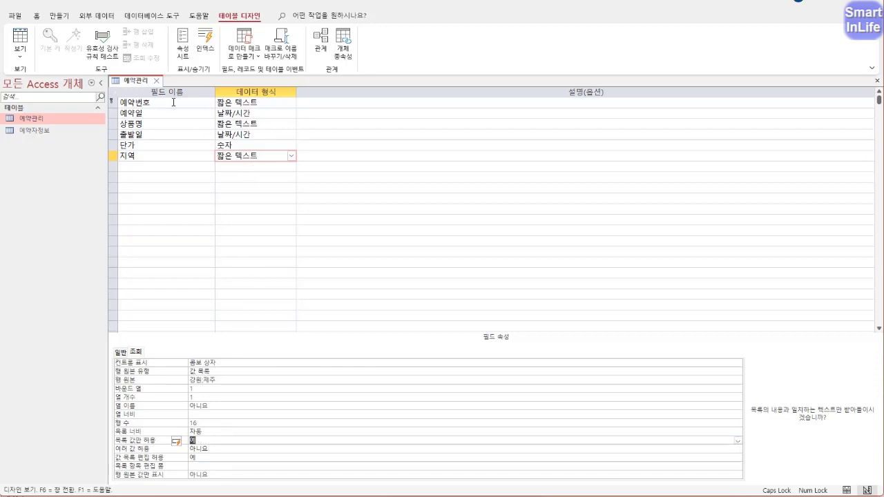
pyautogui.rightClick(141, 81)
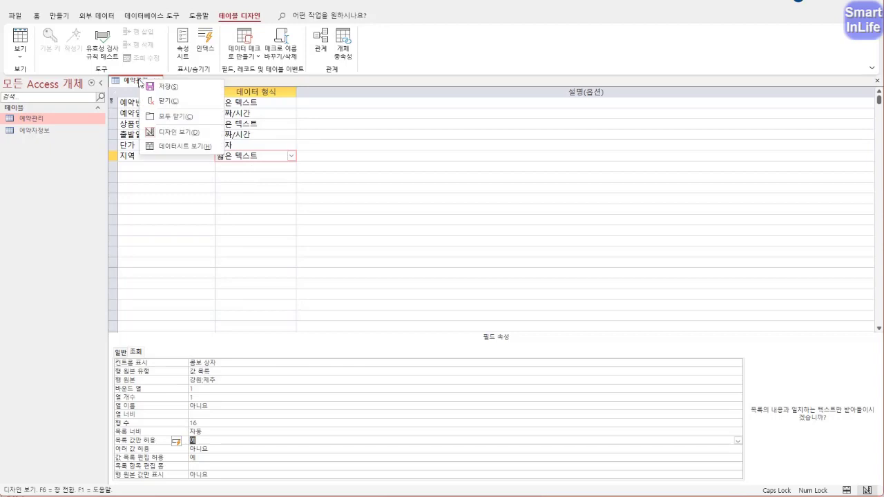
# - Save the design, switch to Datasheet view, and widen the 출발일 column
pyautogui.click(169, 151)
pyautogui.click(473, 279)
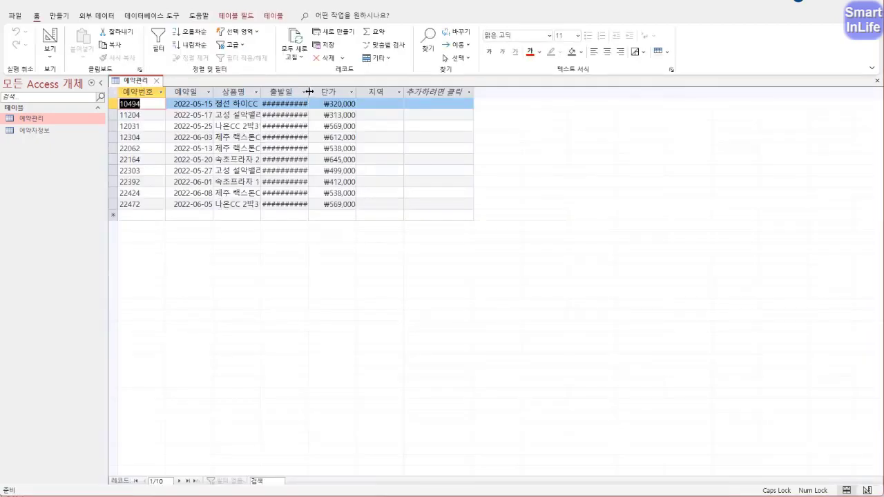
pyautogui.doubleClick(309, 92)
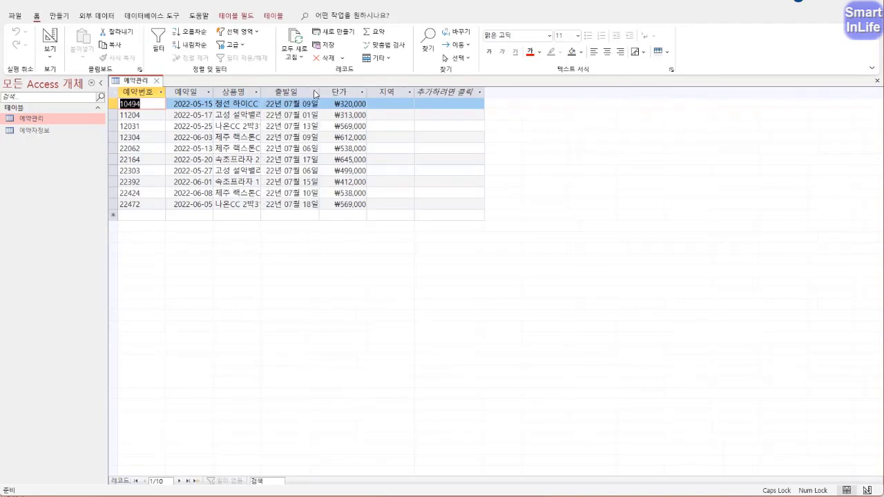
# - Type 강원 into the 지역 cells of the first records, starting with 10494 and 11204
pyautogui.click(398, 125)
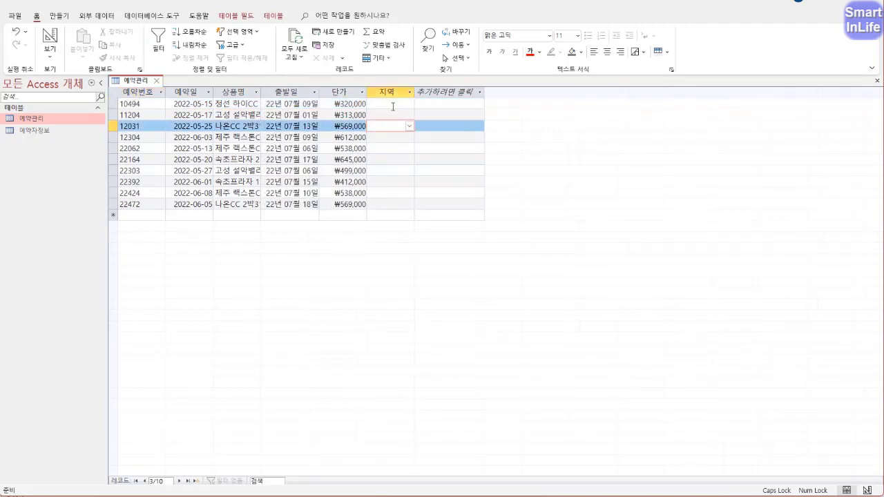
pyautogui.click(400, 103)
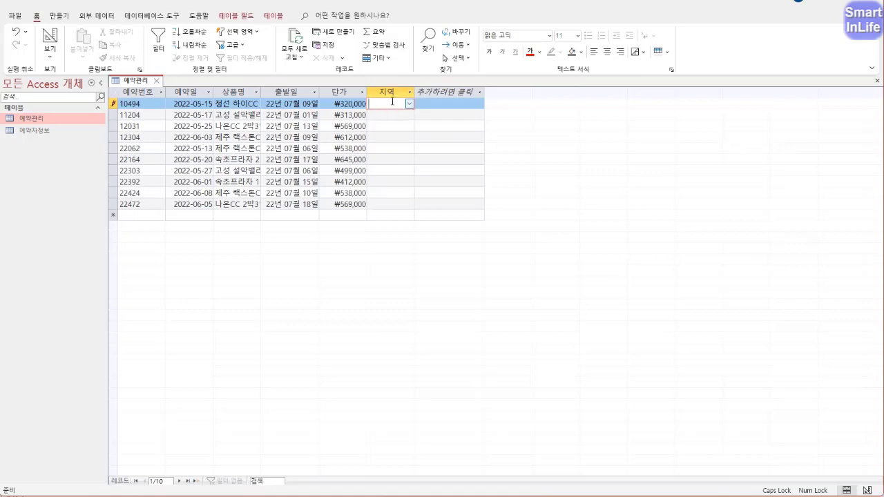
pyautogui.write('강원')
pyautogui.press('Return')
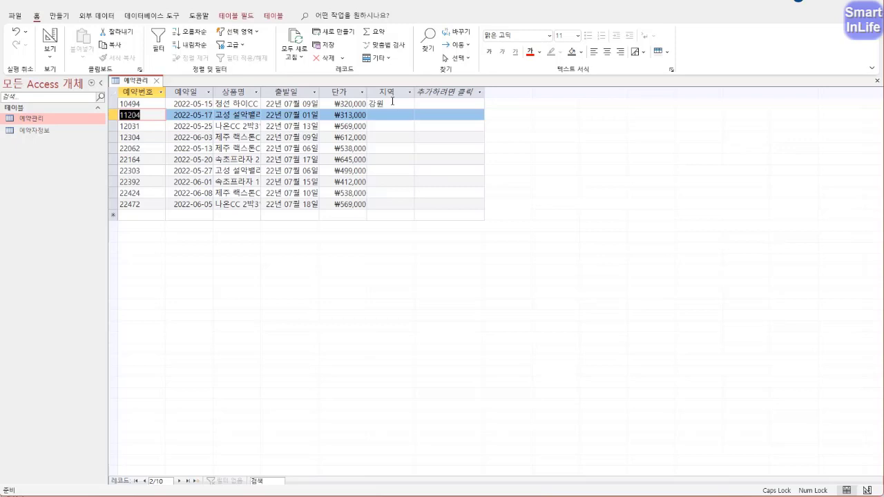
pyautogui.click(391, 114)
pyautogui.write('강원')
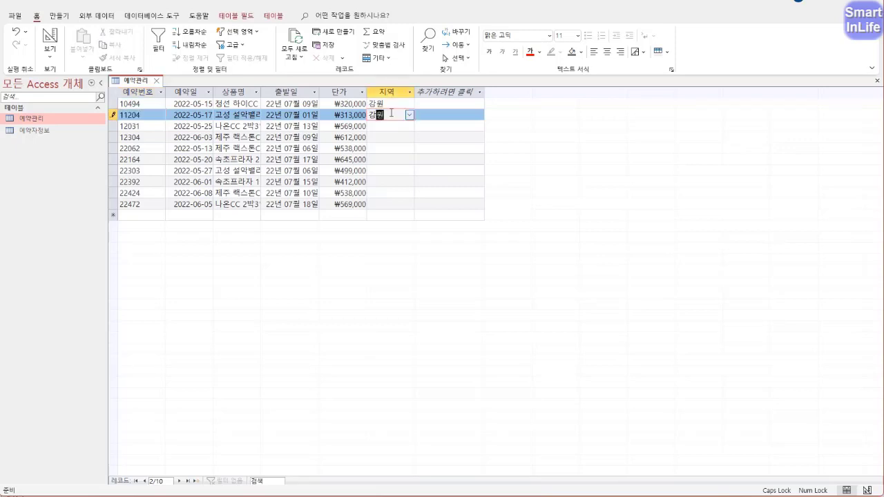
pyautogui.press('Down')
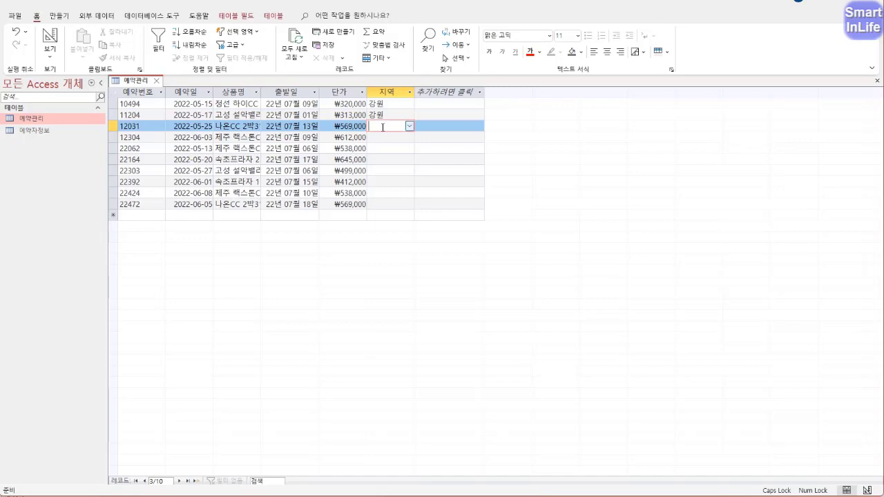
pyautogui.write('강원')
# - Pick 강원 for 12031, 제주 for 12304 and 22062, and 강원 for 22164
pyautogui.click(409, 126)
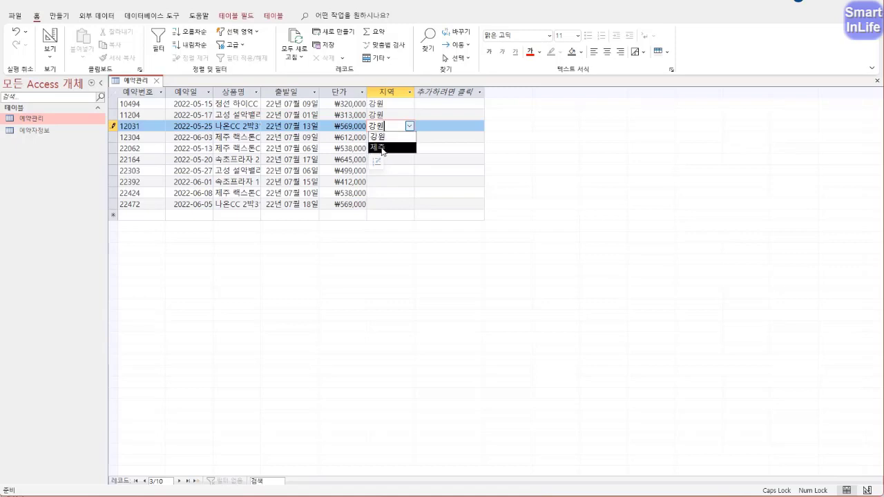
pyautogui.click(388, 140)
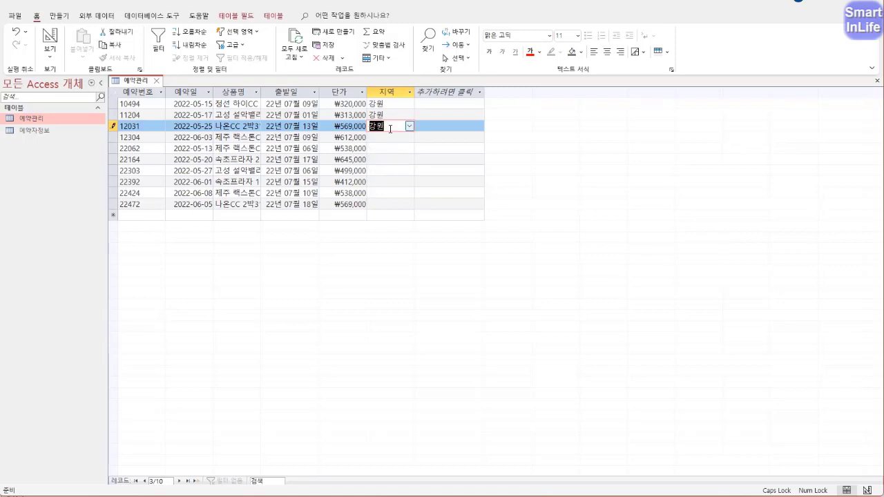
pyautogui.click(390, 129)
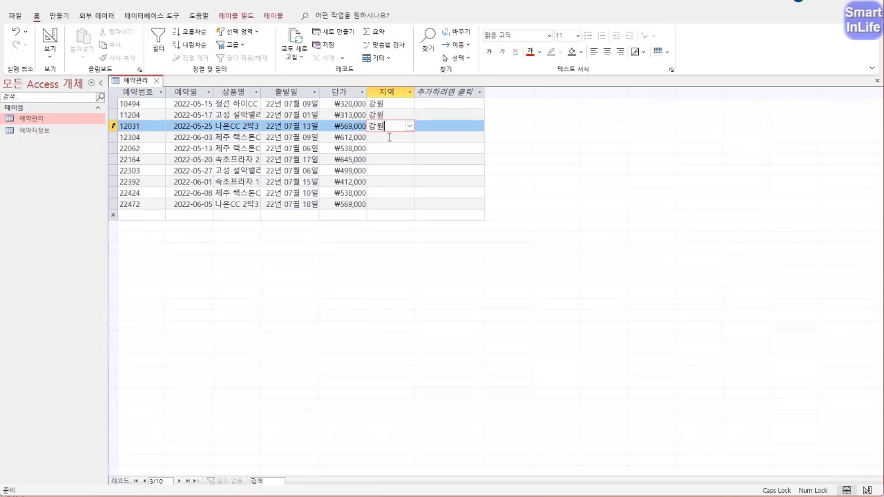
pyautogui.click(389, 137)
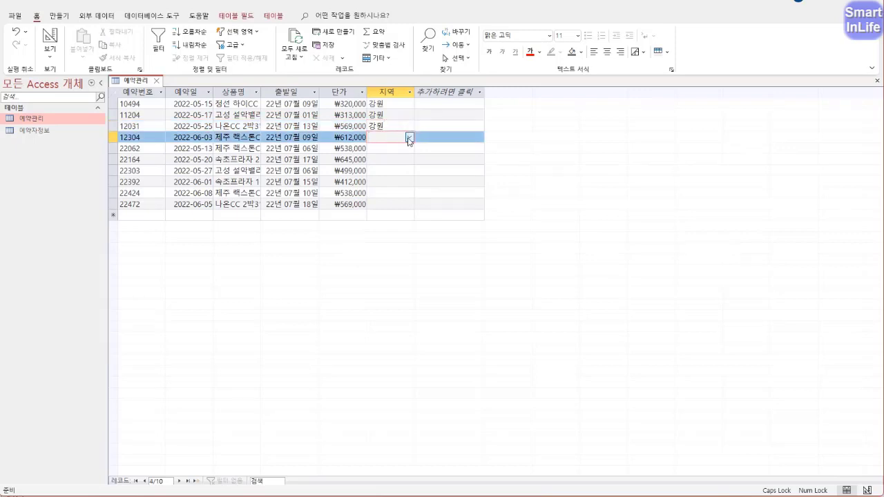
pyautogui.click(409, 136)
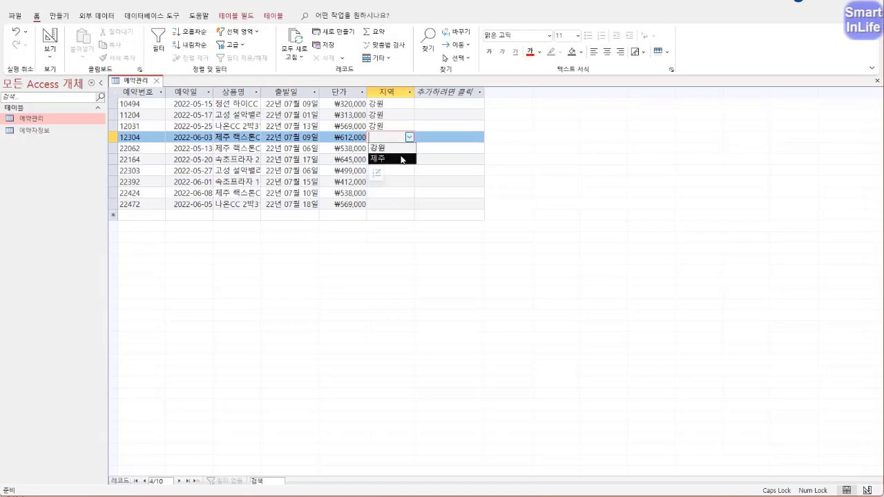
pyautogui.click(402, 157)
pyautogui.click(398, 147)
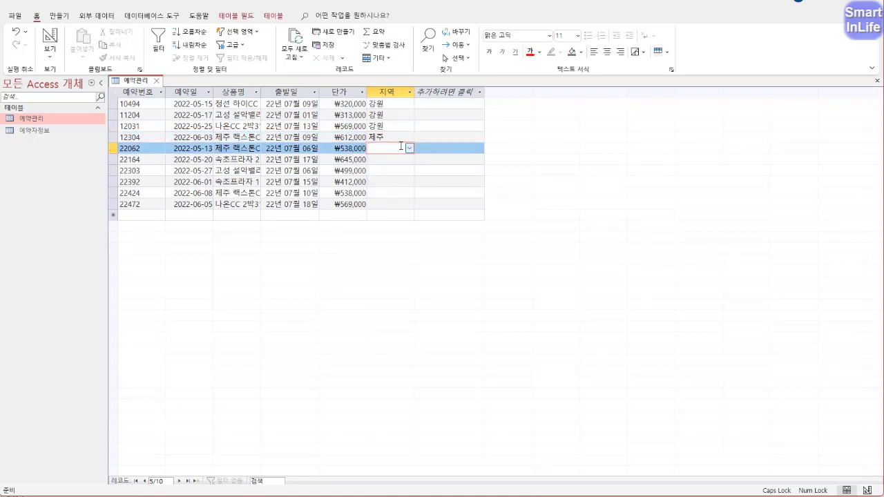
pyautogui.click(409, 148)
pyautogui.click(408, 158)
pyautogui.click(407, 159)
pyautogui.click(409, 148)
pyautogui.click(409, 147)
pyautogui.click(404, 170)
pyautogui.click(409, 160)
pyautogui.click(407, 171)
# - Pick 강원 for 22303 and 22392, and 제주 for 22424 and 22472
pyautogui.click(408, 171)
pyautogui.click(409, 171)
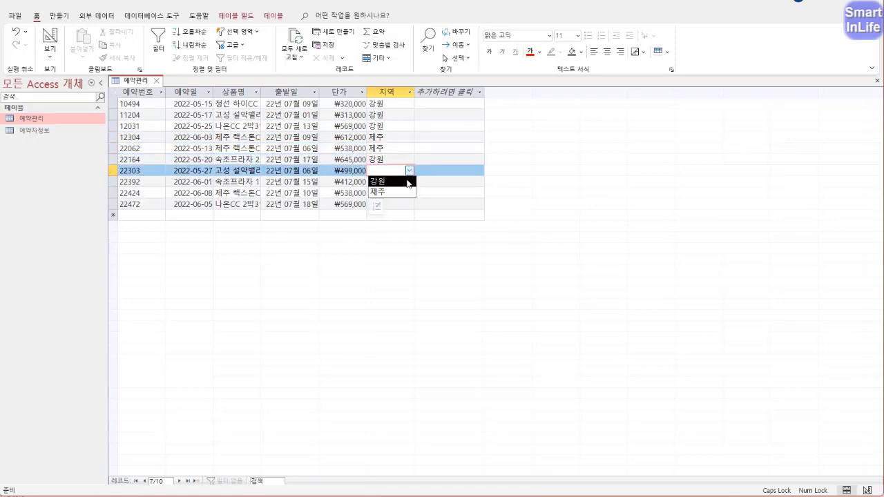
pyautogui.click(408, 182)
pyautogui.click(397, 182)
pyautogui.click(409, 181)
pyautogui.click(403, 193)
pyautogui.click(409, 193)
pyautogui.click(401, 214)
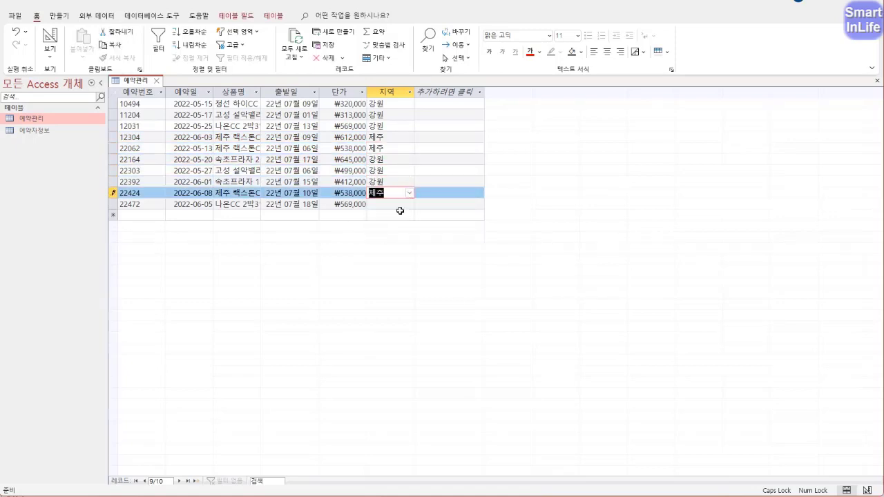
pyautogui.click(410, 204)
pyautogui.click(406, 226)
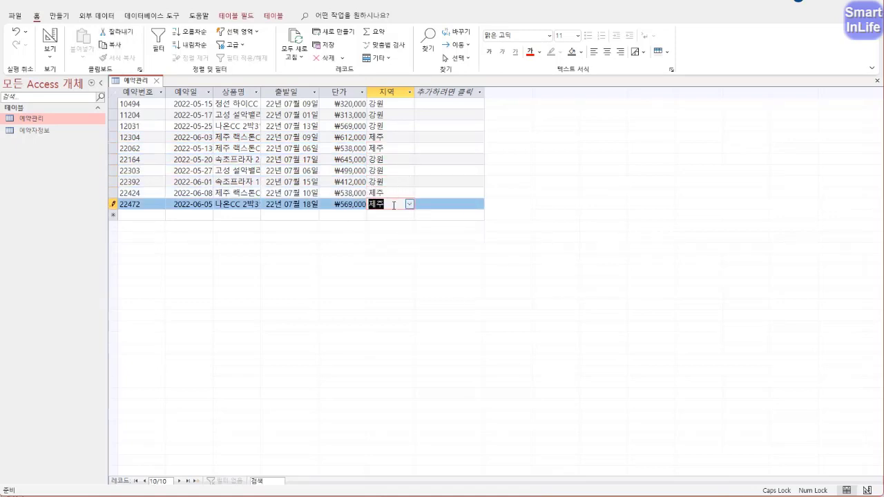
pyautogui.click(395, 148)
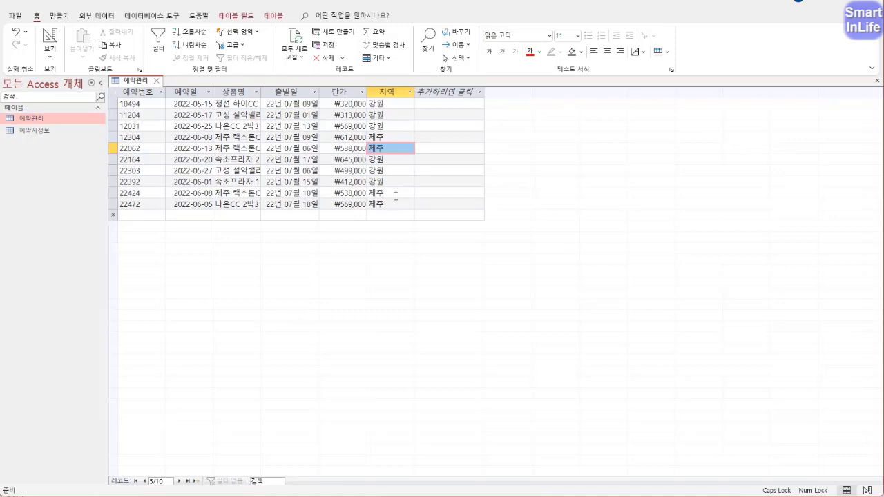
pyautogui.rightClick(132, 83)
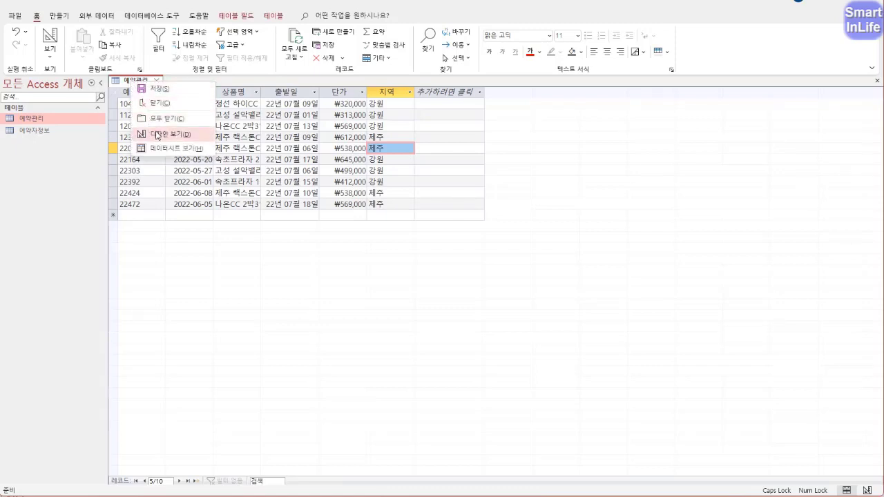
# - Switch the 예약관리 table back to Design view
pyautogui.click(157, 134)
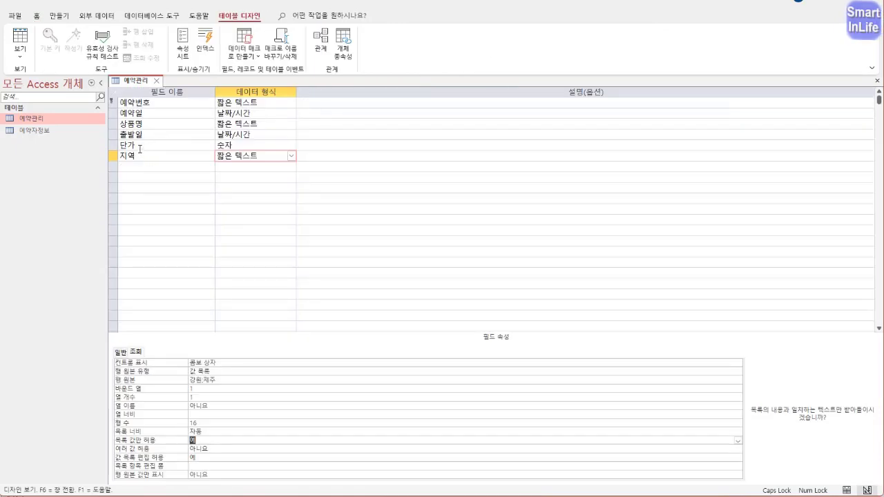
pyautogui.moveTo(139, 148)
pyautogui.mouseDown()
pyautogui.moveTo(119, 143)
pyautogui.moveTo(131, 149)
pyautogui.moveTo(112, 161)
pyautogui.moveTo(96, 154)
pyautogui.mouseUp()
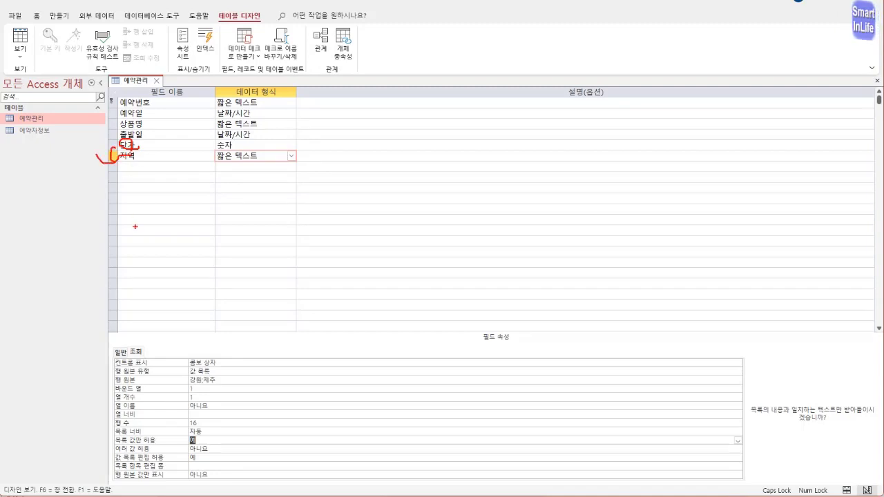
pyautogui.press('Escape')
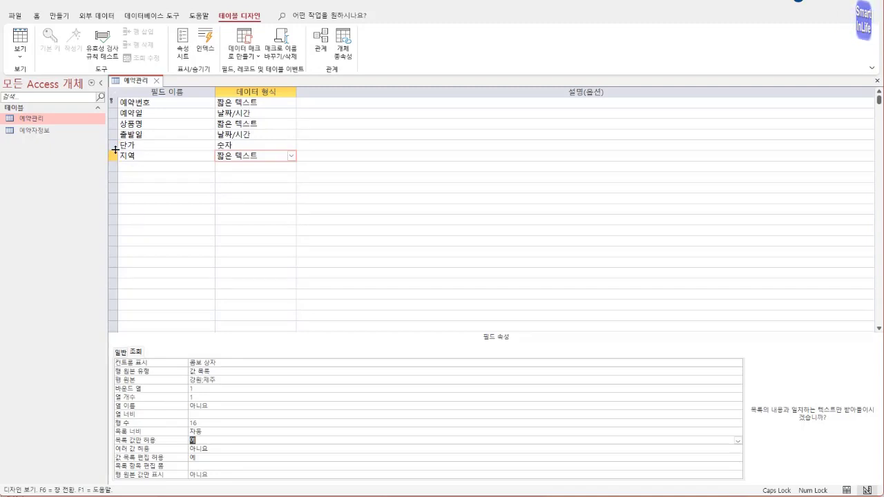
# - Insert a blank row above 단가, delete it again, and select the 지역 field
pyautogui.click(114, 145)
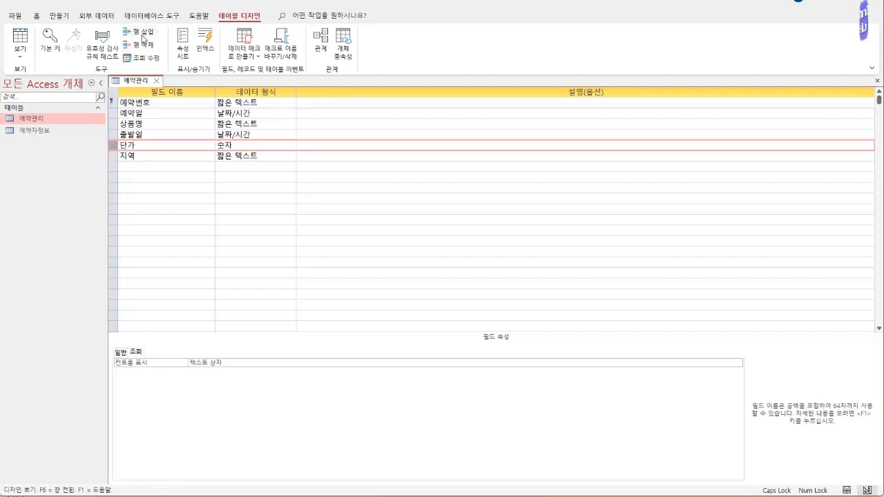
pyautogui.click(139, 31)
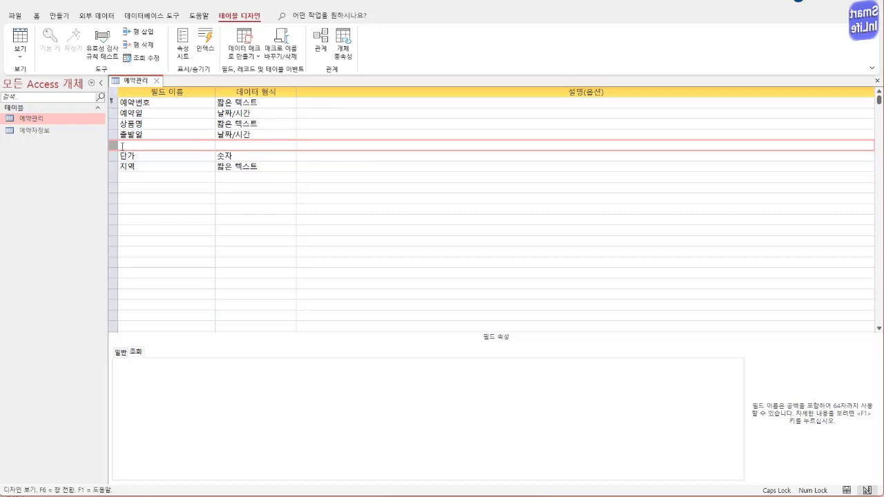
pyautogui.click(141, 44)
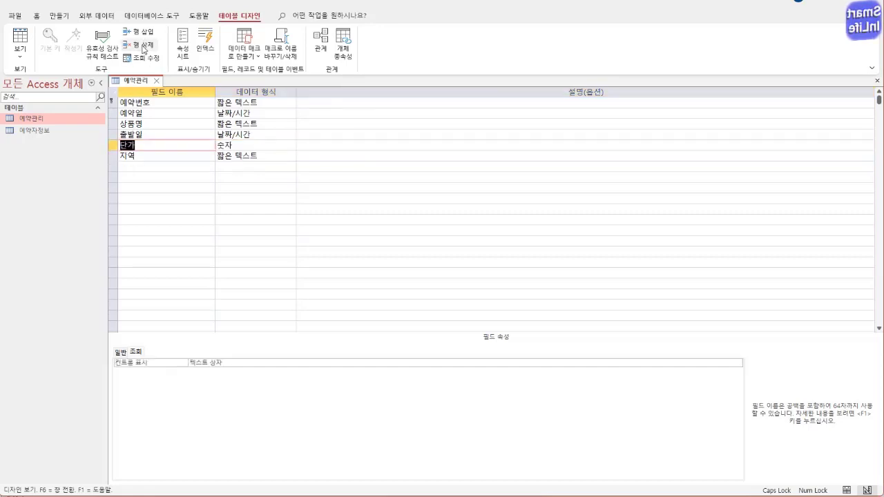
pyautogui.click(163, 154)
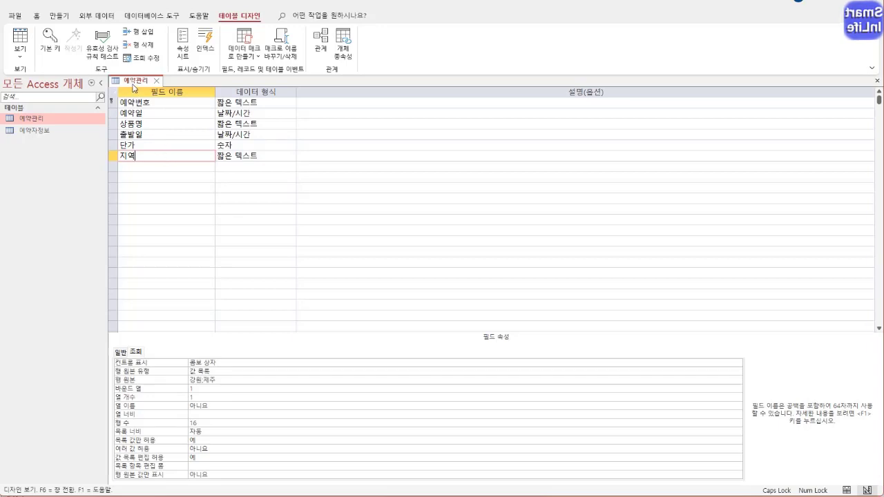
pyautogui.rightClick(140, 83)
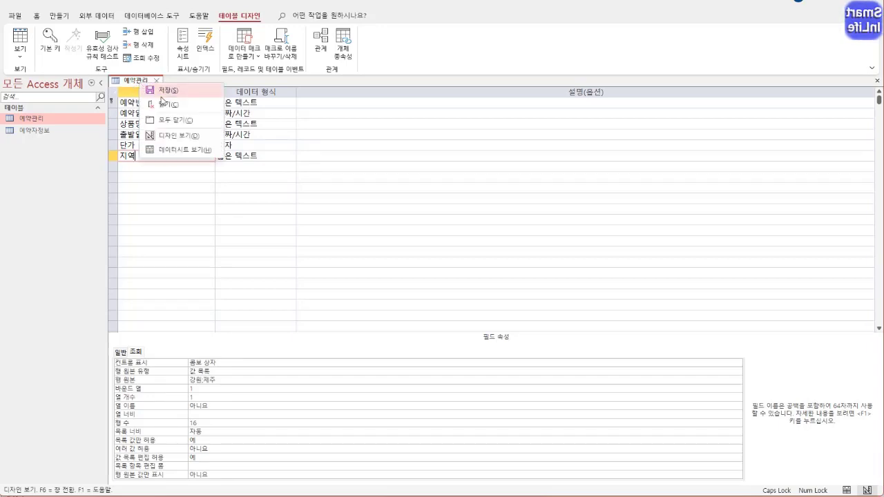
# - Save 예약관리 and return to its datasheet, then open the 예약자정보 table
pyautogui.click(171, 151)
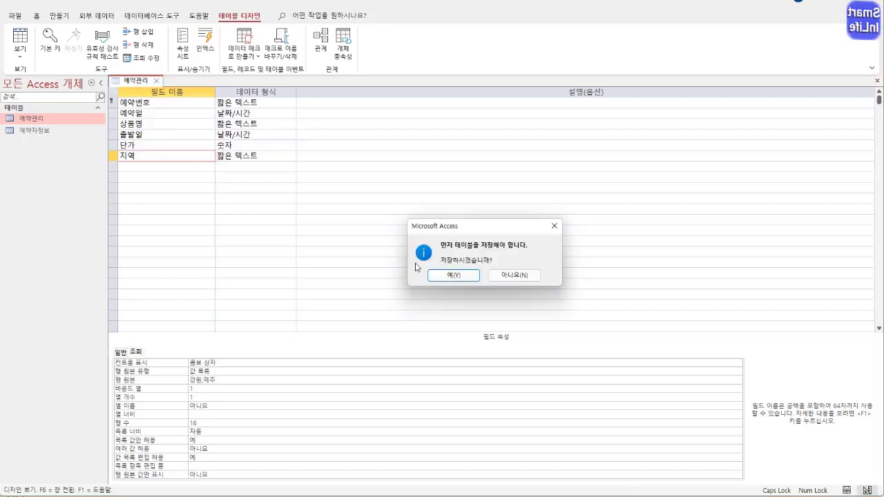
pyautogui.click(459, 278)
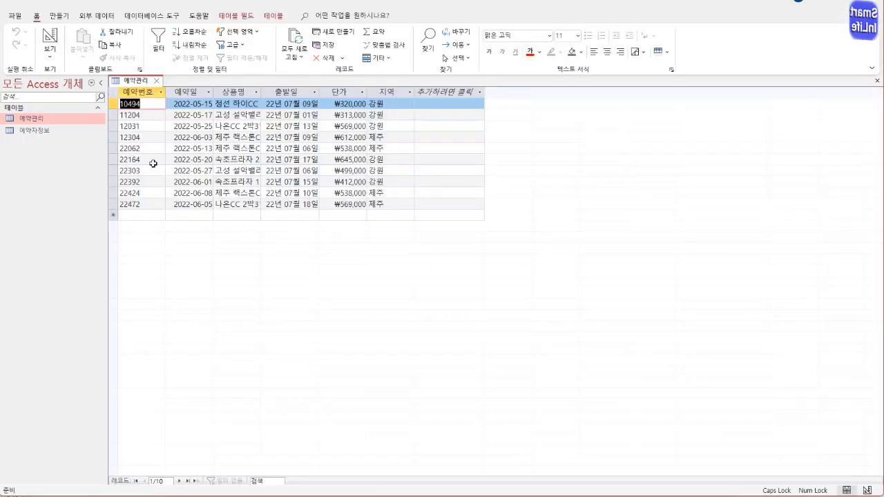
pyautogui.doubleClick(44, 135)
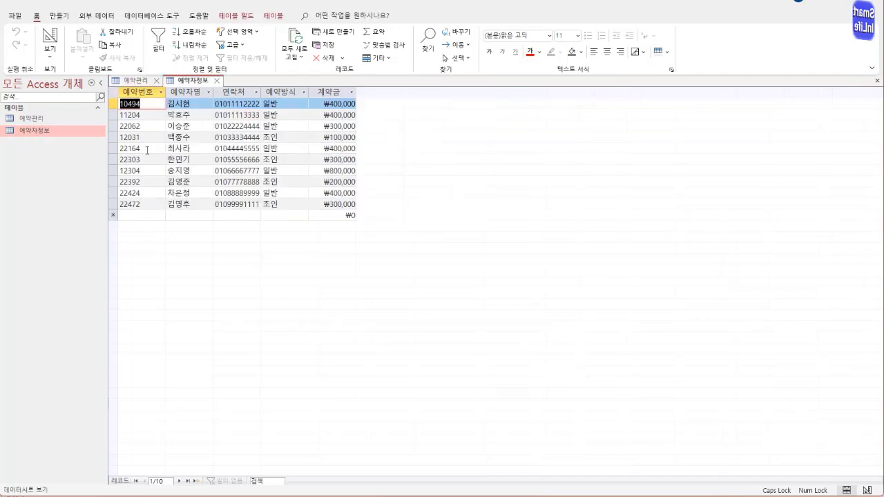